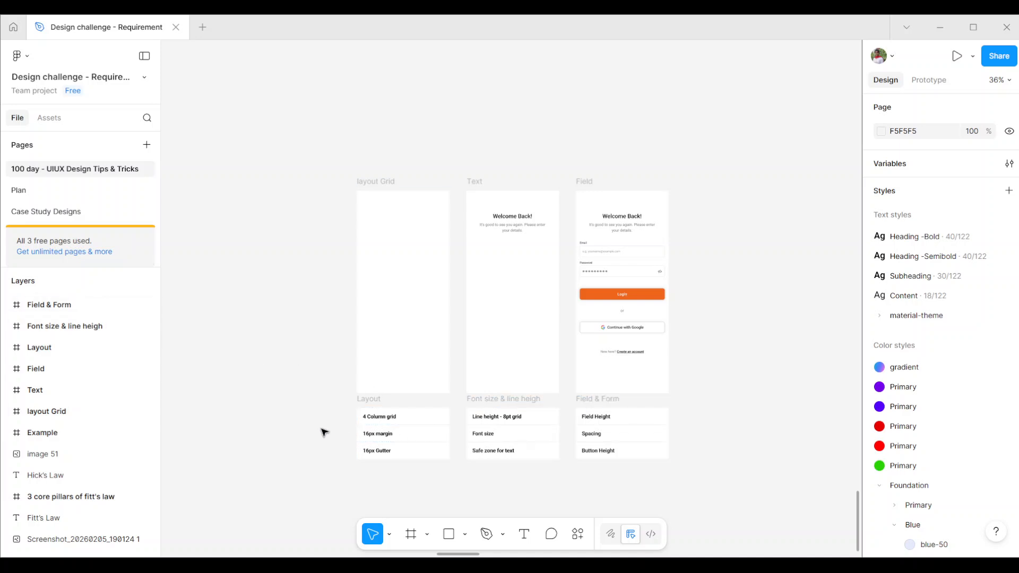
# Step: Show the layout guides on the mobile frames
pyautogui.scroll(5, 324, 432)
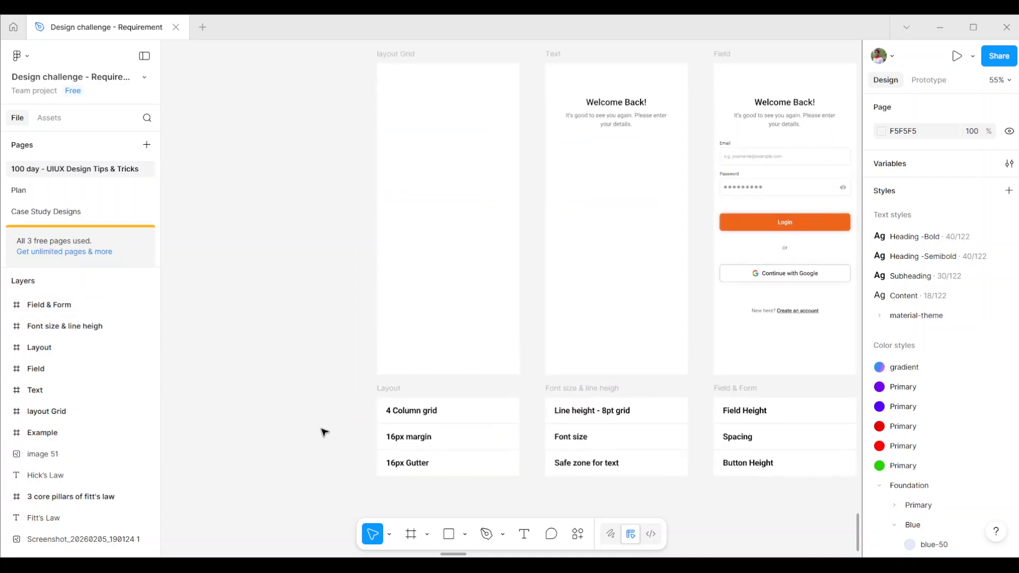
pyautogui.hotkey('ctrl', 'shift', '4')
pyautogui.scroll(2, 295, 269)
pyautogui.hscroll(-1, 296, 269)
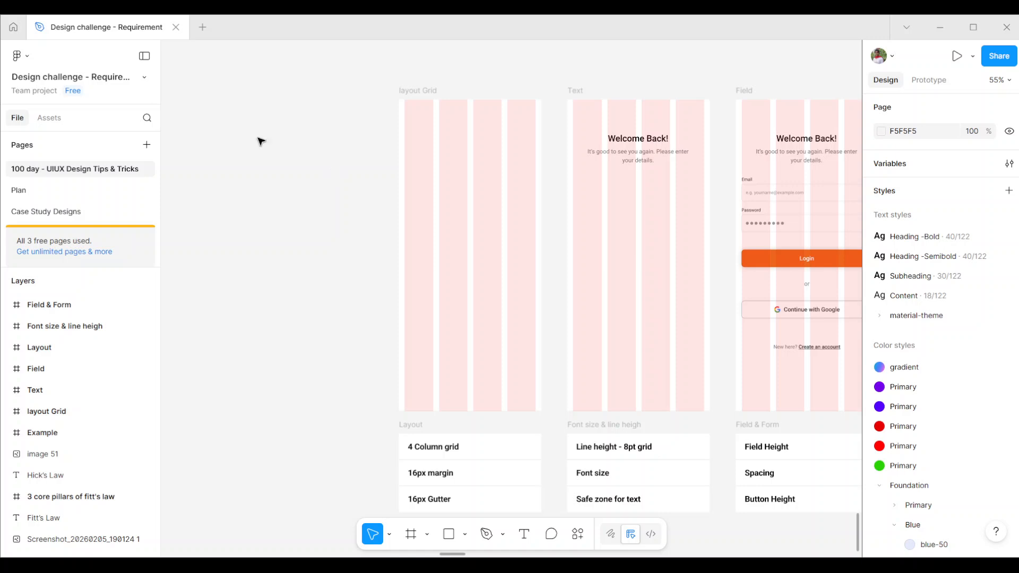
# Step: Open the column guide settings of the layout Grid frame and review the available guide types
pyautogui.click(413, 97)
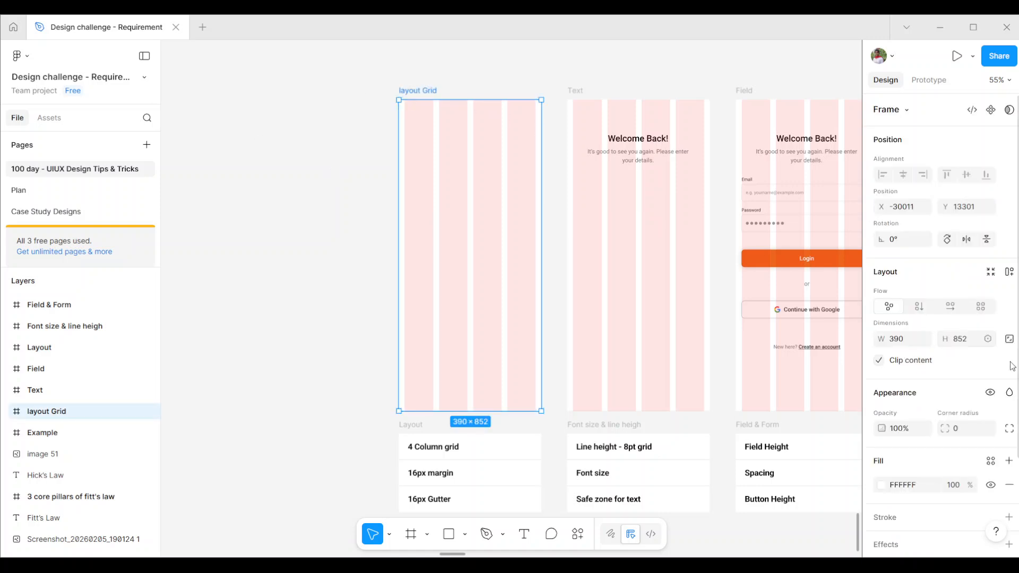
pyautogui.scroll(-3, 930, 416)
pyautogui.click(883, 476)
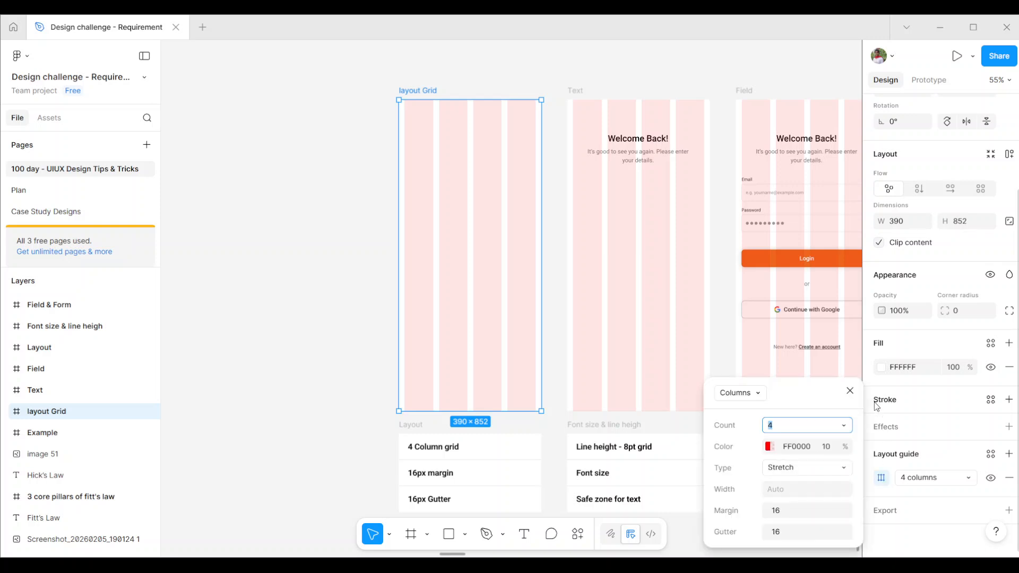
pyautogui.moveTo(785, 395); pyautogui.dragTo(625, 123)
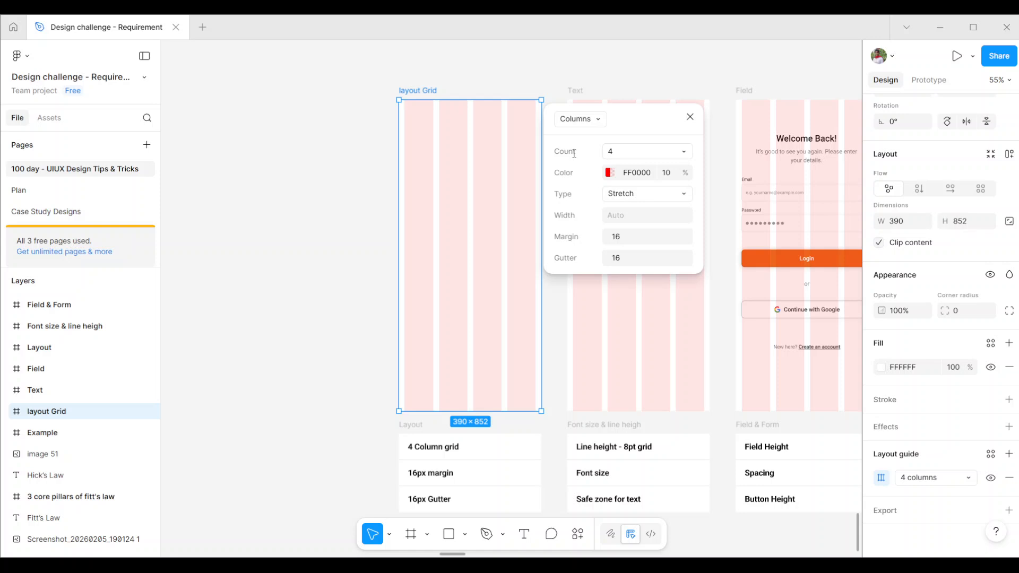
pyautogui.click(597, 121)
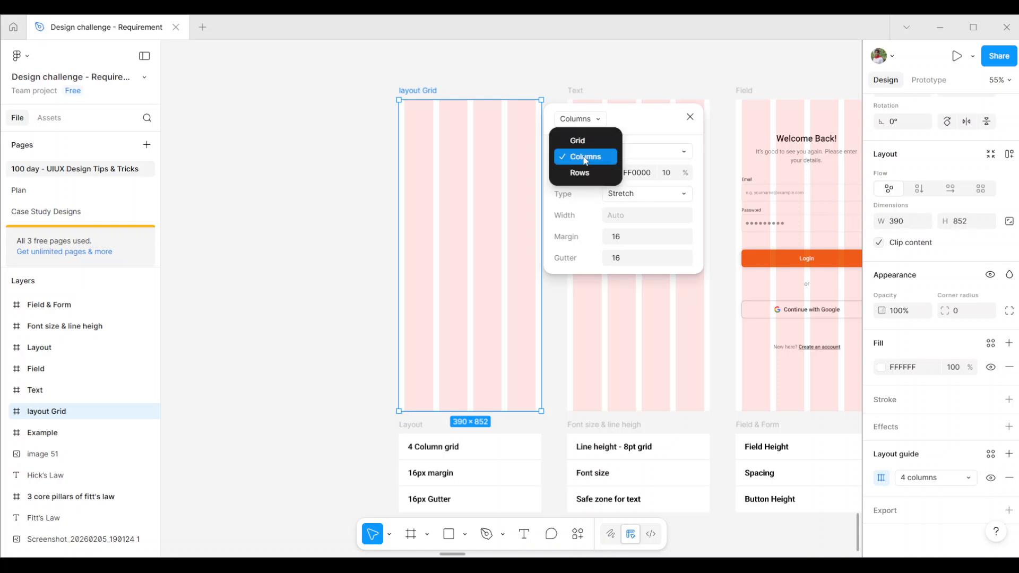
pyautogui.click(639, 127)
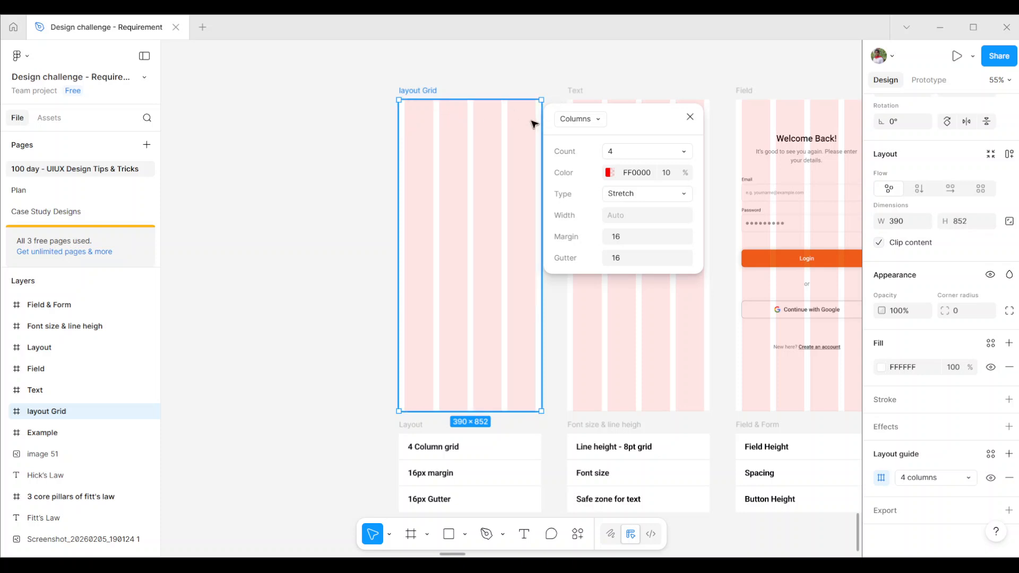
# Step: Examine the column margins and gutters up close on the layout Grid frame and the neighbouring Text frame
pyautogui.scroll(5, 352, 125)
pyautogui.scroll(3, 456, 109)
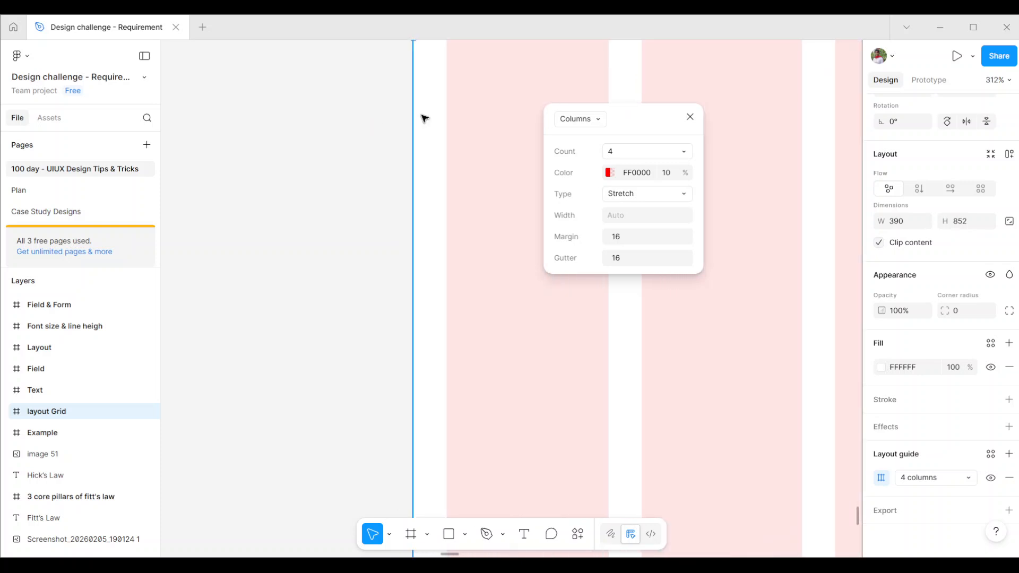
pyautogui.scroll(1, 428, 125)
pyautogui.hscroll(10, 428, 125)
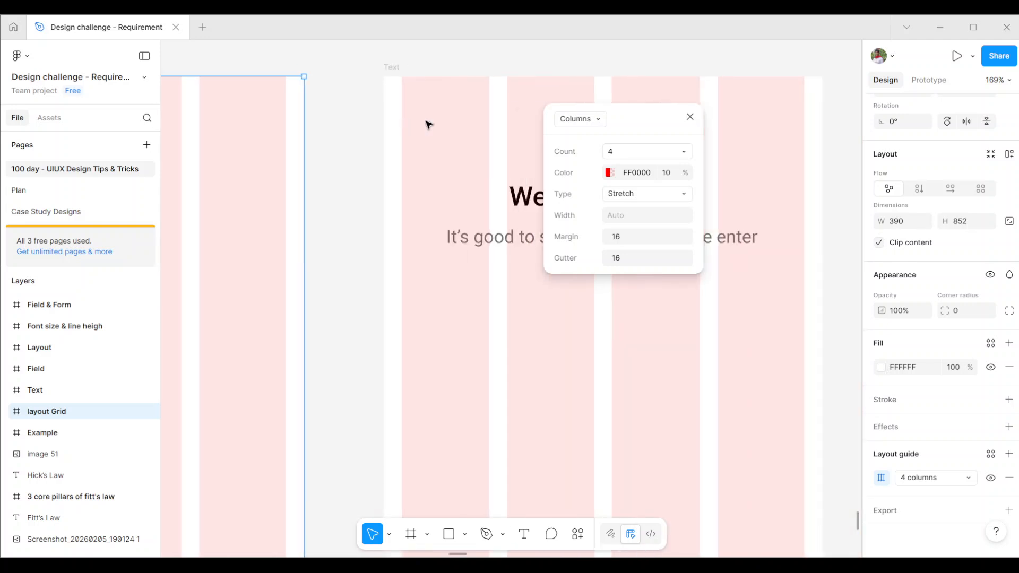
pyautogui.hscroll(-9, 451, 127)
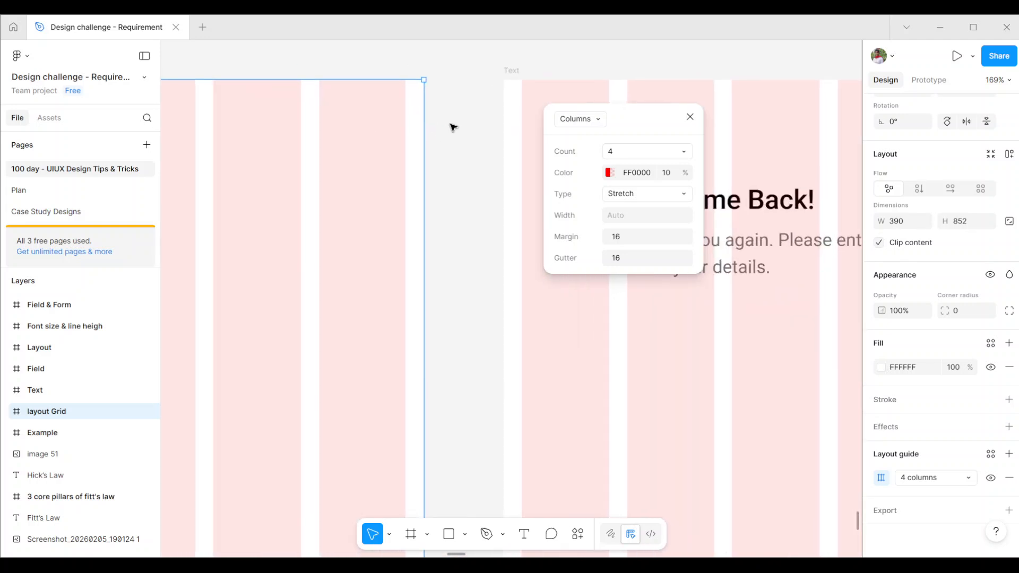
pyautogui.hscroll(2, 452, 128)
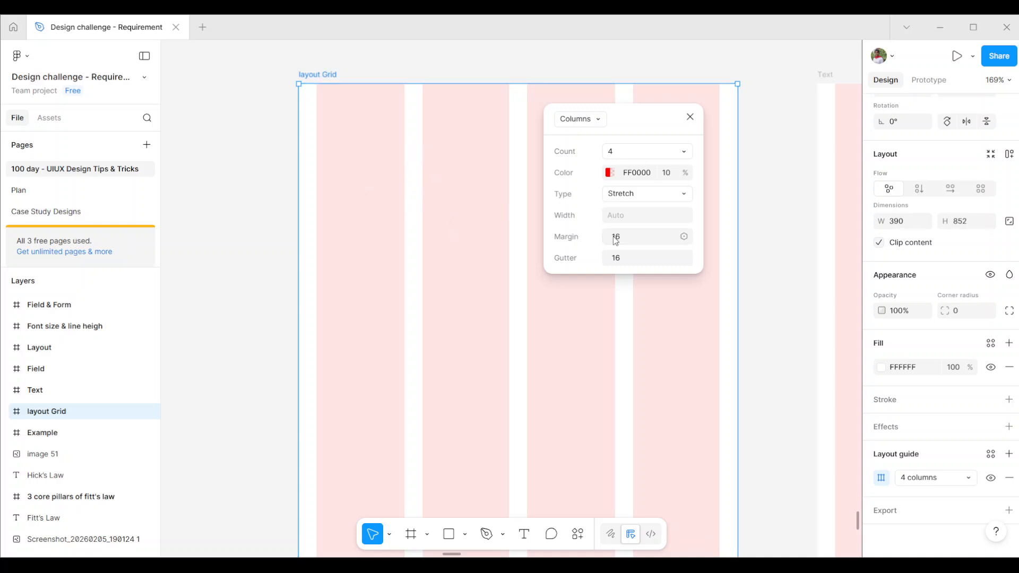
# Step: Try a gutter of 24 on the layout Grid frame's columns, restore it to 16 and close the guide settings
pyautogui.click(632, 261)
pyautogui.write('24')
pyautogui.press('Return')
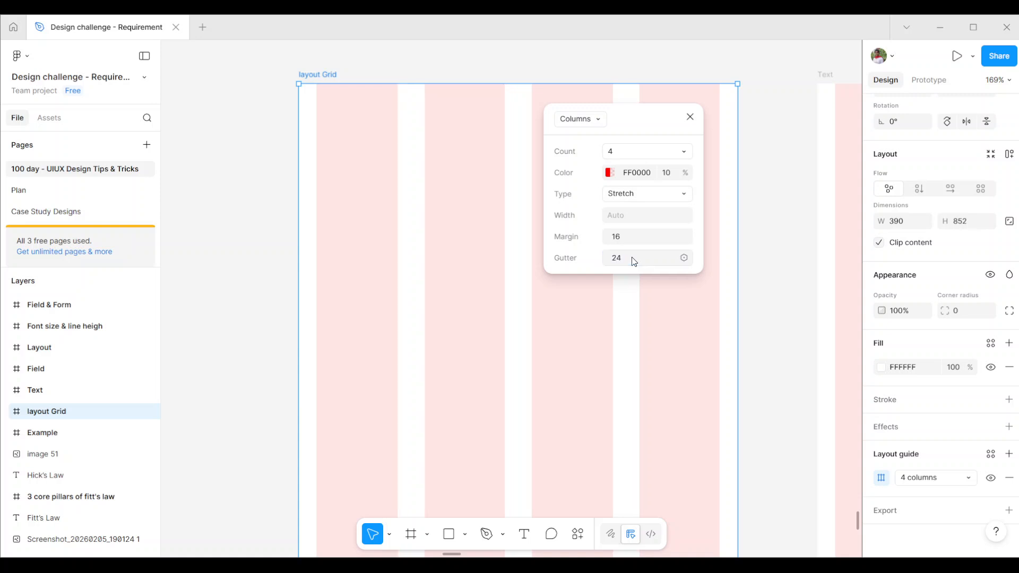
pyautogui.click(634, 261)
pyautogui.write('16')
pyautogui.press('Return')
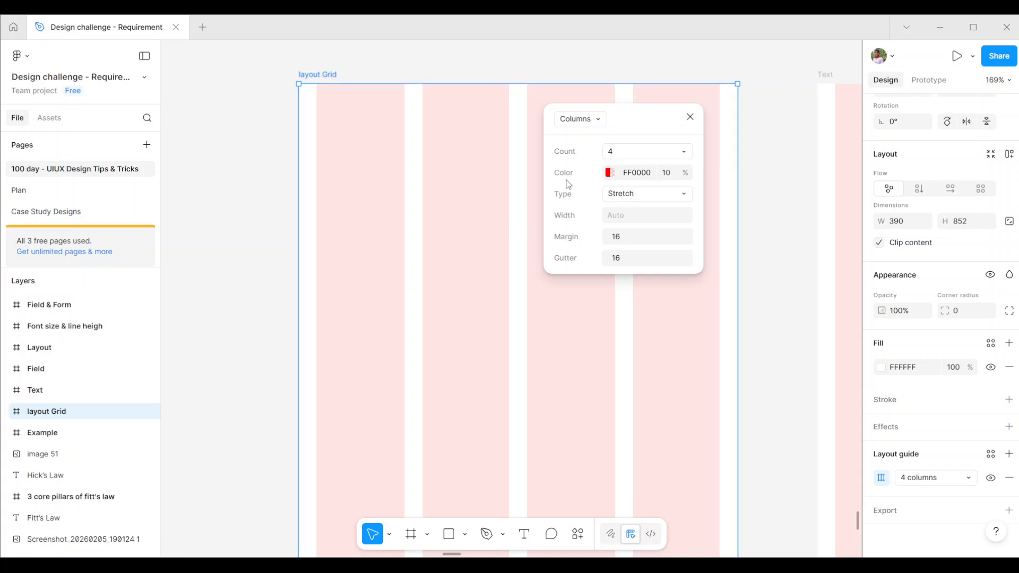
pyautogui.moveTo(634, 129); pyautogui.dragTo(870, 120)
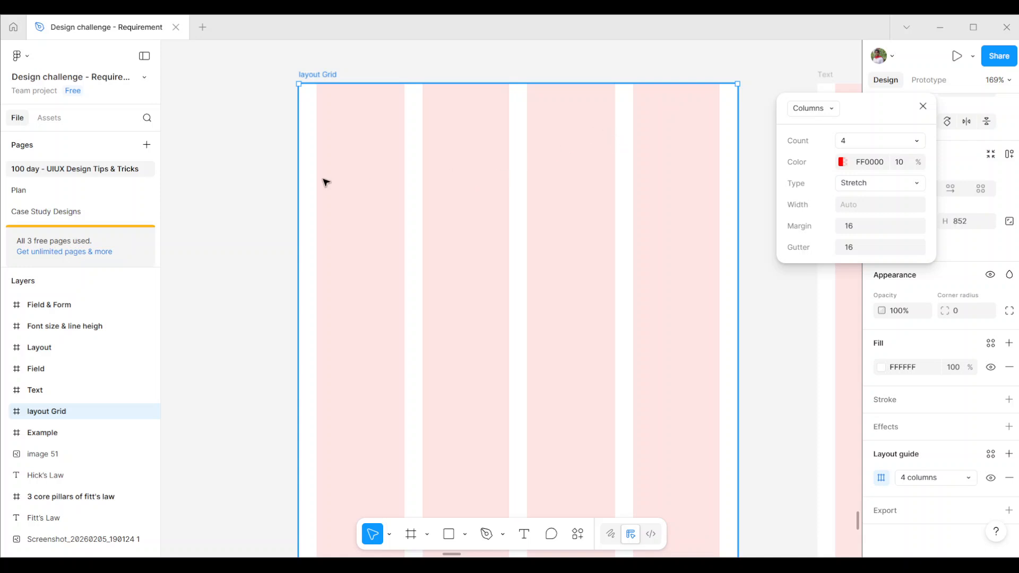
pyautogui.click(923, 106)
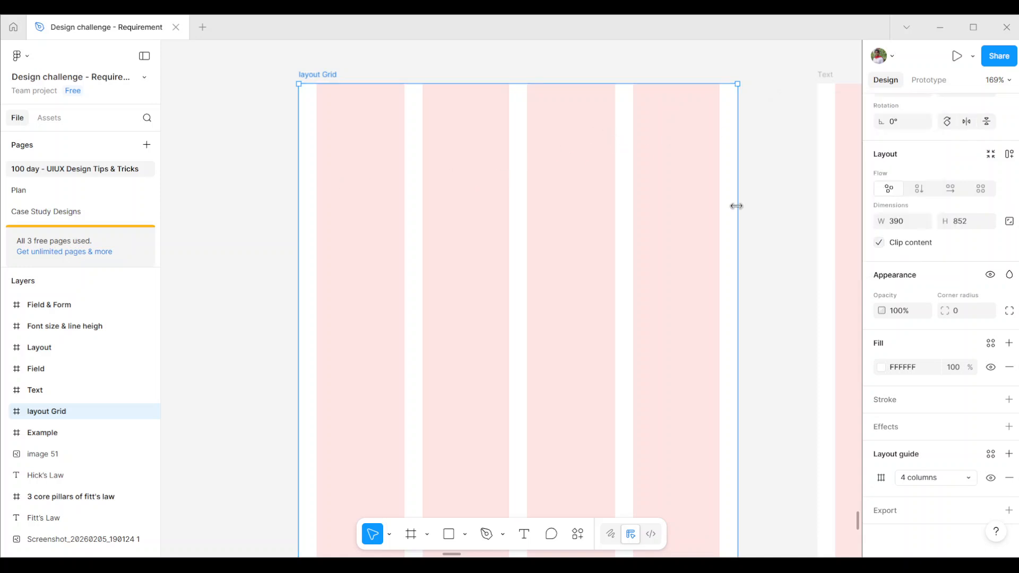
# Step: Draw a 171 × 202 rectangle across the first two columns of layout Grid and duplicate it over the last two columns
pyautogui.press('r')
pyautogui.moveTo(317, 151); pyautogui.dragTo(509, 378)
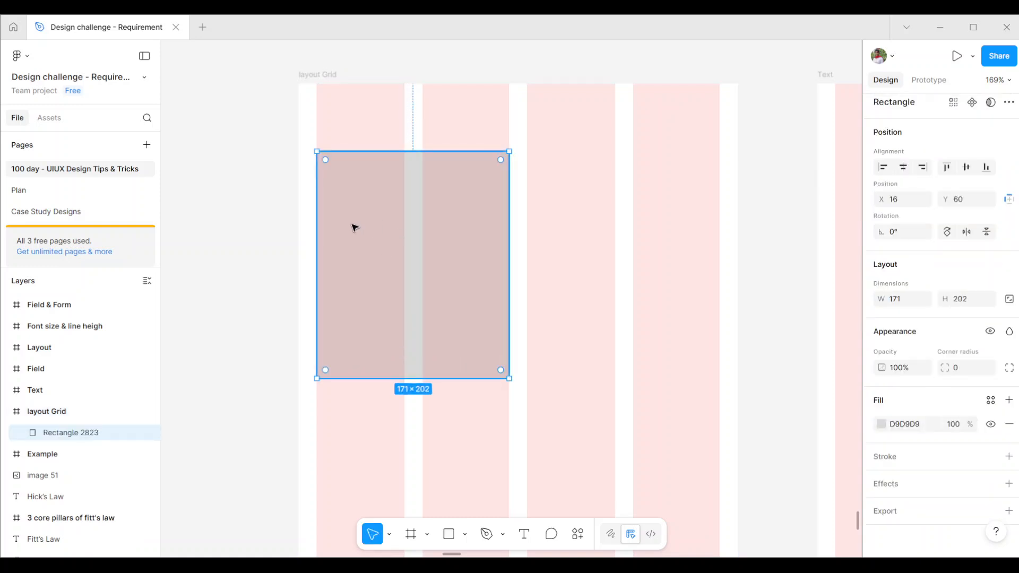
pyautogui.moveTo(422, 233); pyautogui.dragTo(631, 237)
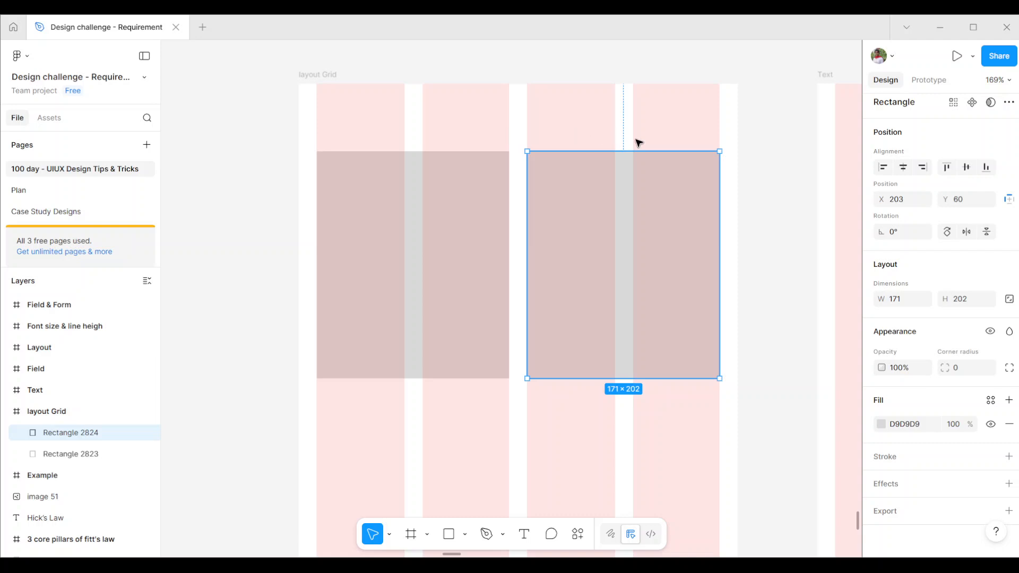
# Step: Resize the first rectangle to one column, 77 wide, shorten it, and duplicate it into the second column
pyautogui.scroll(-2, 638, 142)
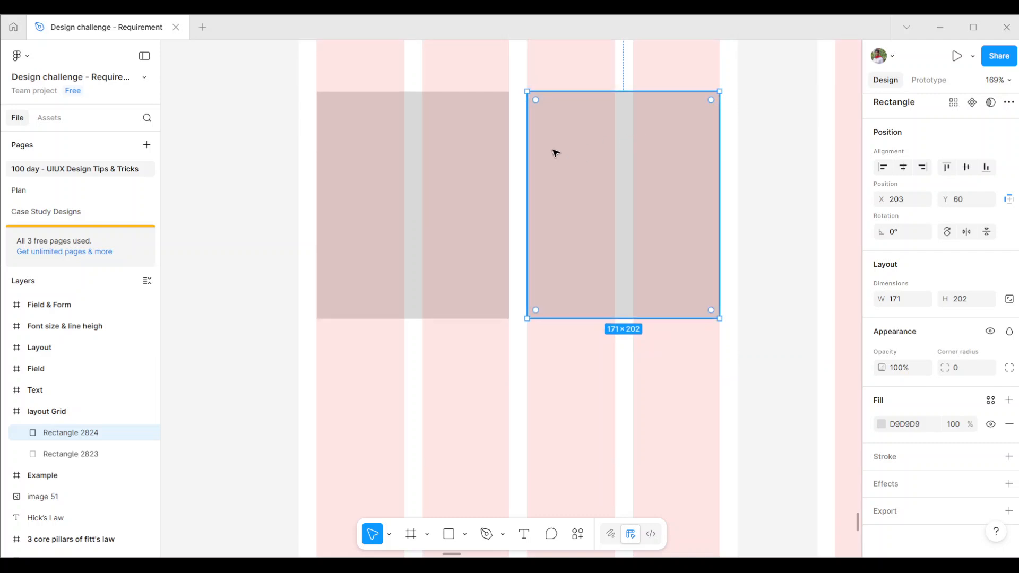
pyautogui.click(493, 167)
pyautogui.moveTo(423, 142); pyautogui.dragTo(403, 150)
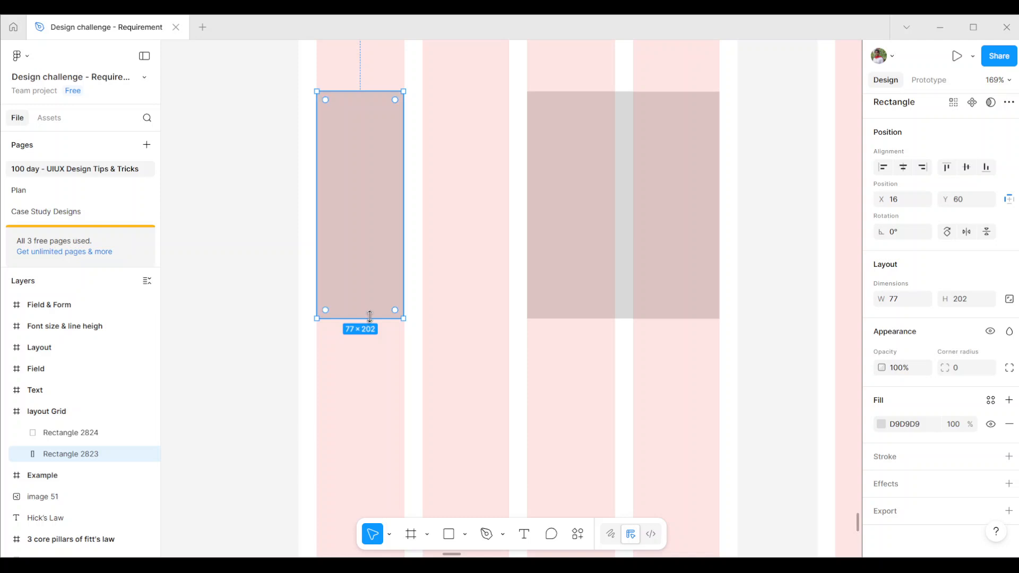
pyautogui.moveTo(367, 318); pyautogui.dragTo(469, 150)
pyautogui.hotkey('ctrl', 'z')
pyautogui.moveTo(378, 130); pyautogui.dragTo(510, 125)
pyautogui.click(674, 132)
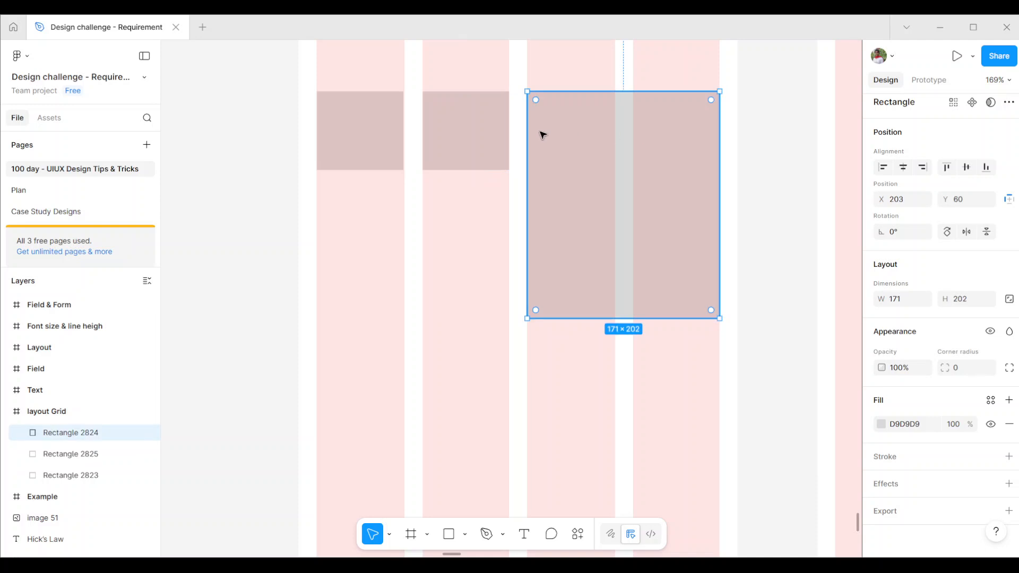
# Step: Delete all three sample rectangles from the layout Grid frame
pyautogui.click(472, 225)
pyautogui.scroll(-3, 516, 328)
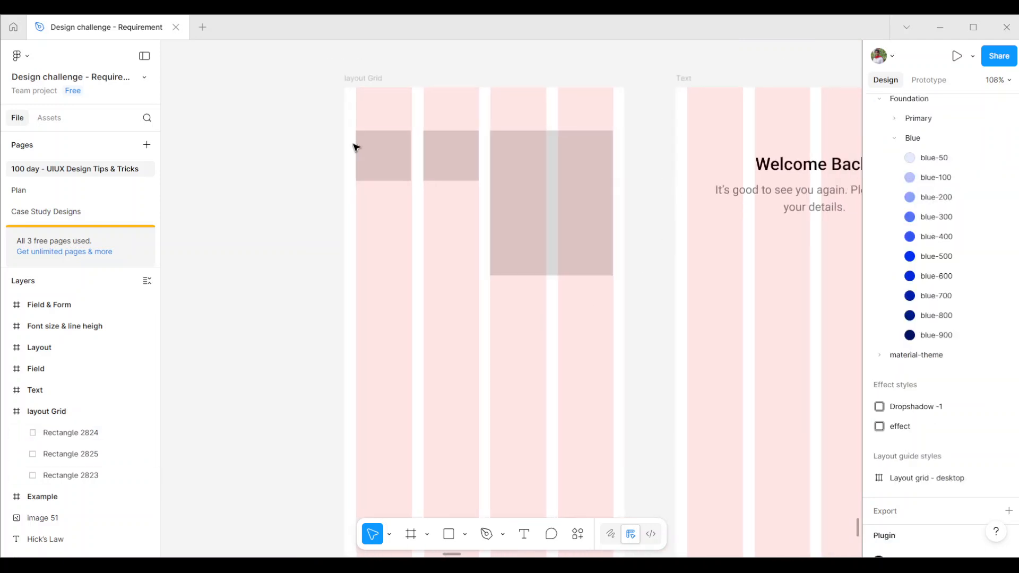
pyautogui.moveTo(316, 132); pyautogui.dragTo(605, 257)
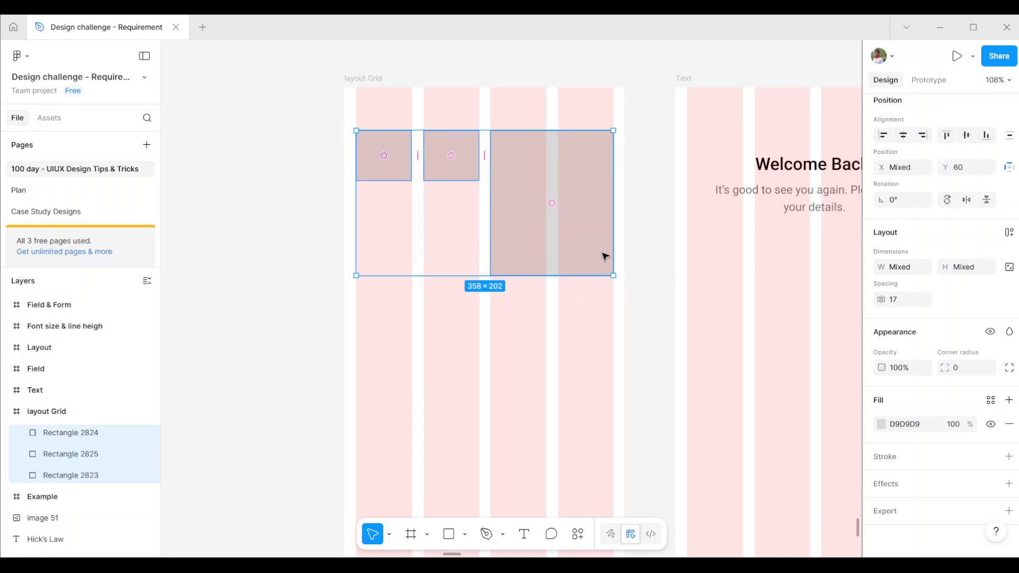
pyautogui.press('Delete')
# Step: Review the Layout notes on column grid, margin and gutter beneath the frames, and compare the three frames
pyautogui.scroll(-5, 385, 232)
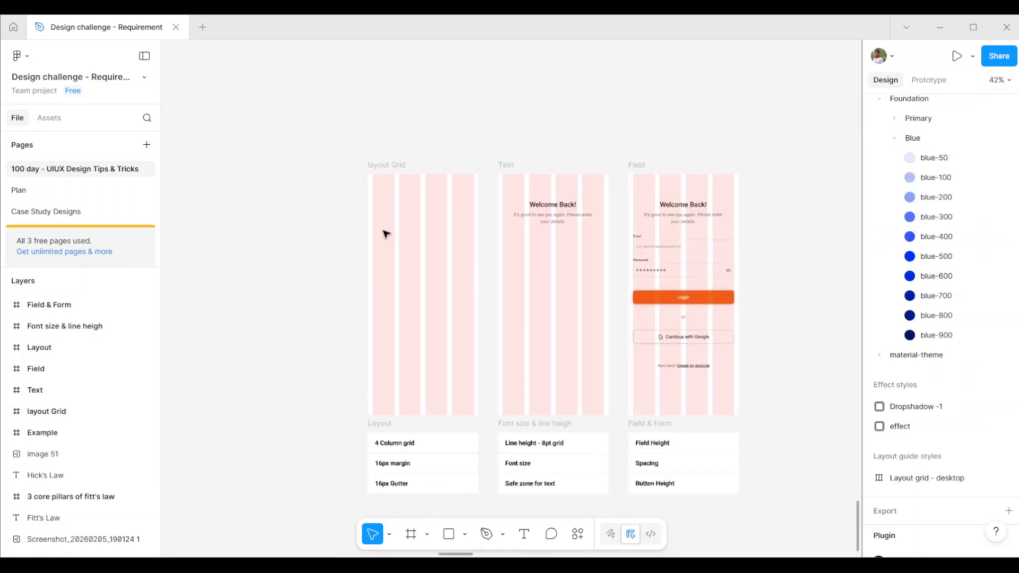
pyautogui.scroll(5, 380, 423)
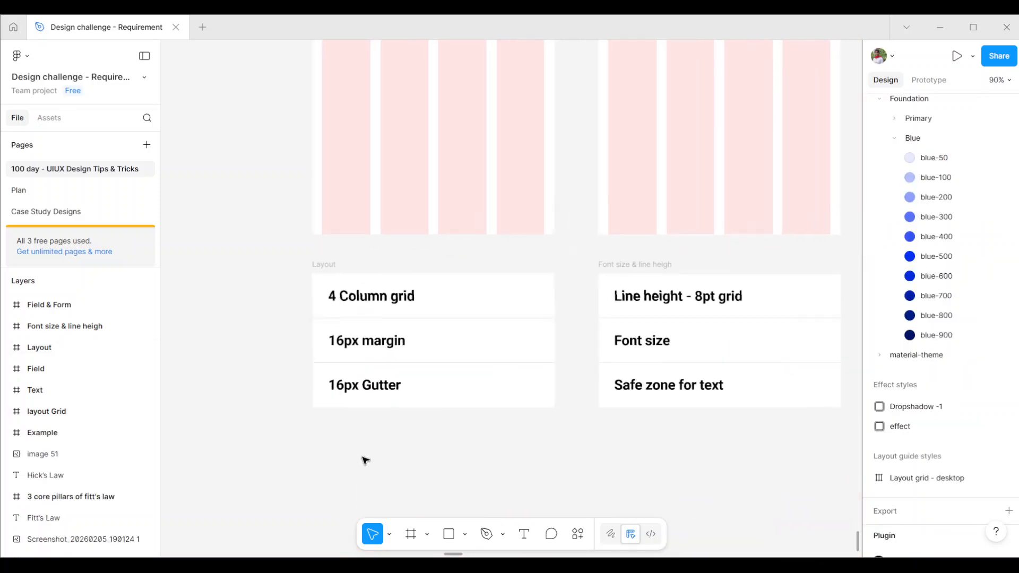
pyautogui.scroll(3, 384, 274)
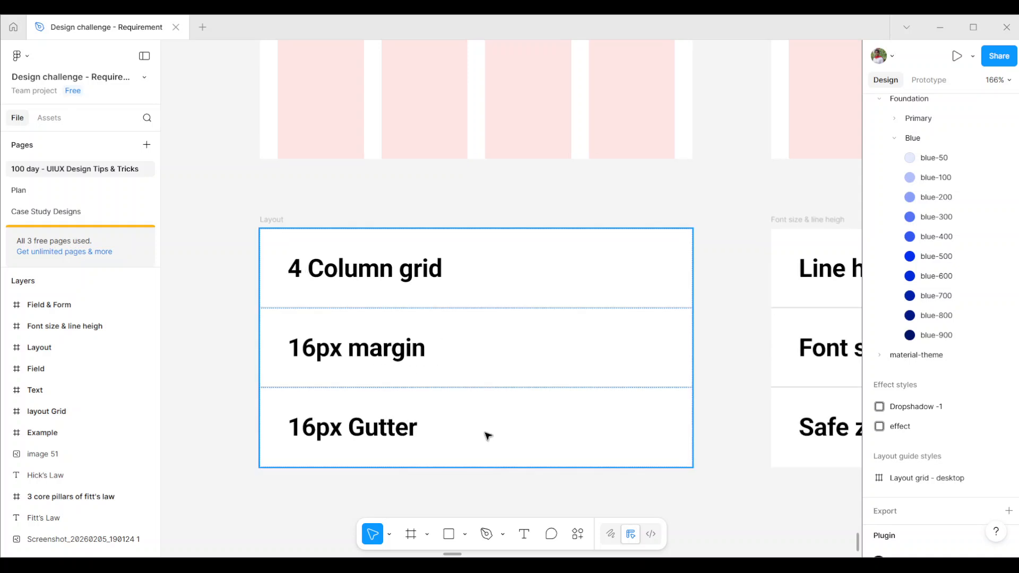
pyautogui.scroll(-5, 488, 436)
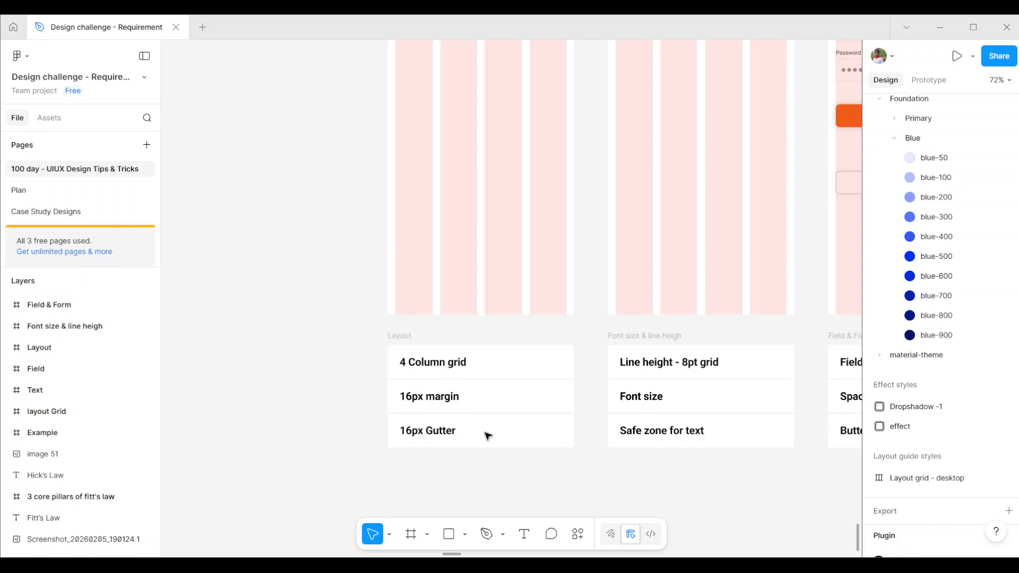
pyautogui.hscroll(2, 489, 436)
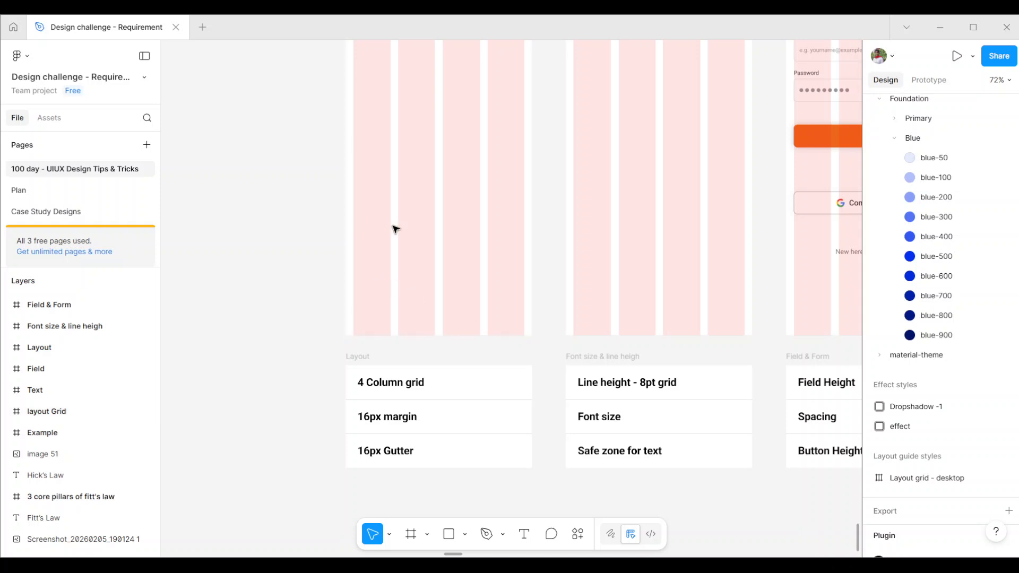
pyautogui.scroll(2, 435, 231)
pyautogui.hscroll(1, 435, 232)
pyautogui.scroll(-1, 436, 231)
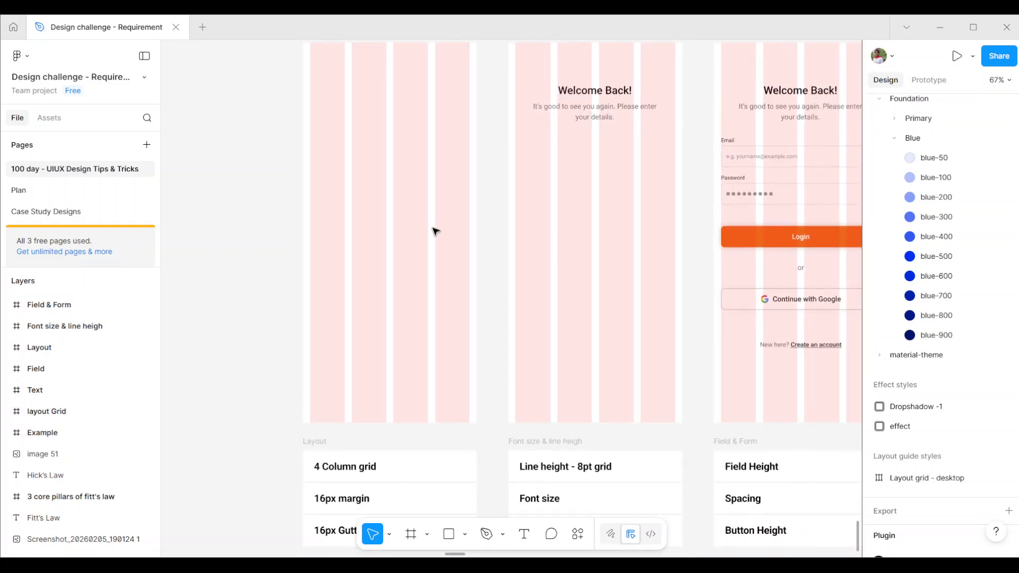
pyautogui.scroll(-3, 336, 414)
pyautogui.scroll(-3, 414, 403)
pyautogui.scroll(1, 414, 403)
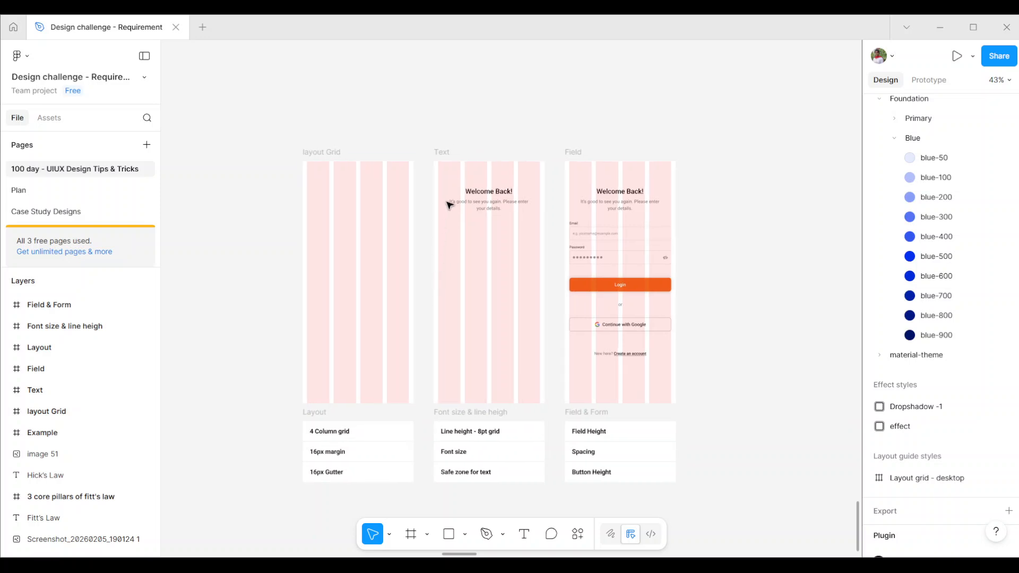
# Step: Inspect the font size and line height of the "Welcome Back!" heading and the paragraph below it in the Text frame
pyautogui.scroll(5, 484, 183)
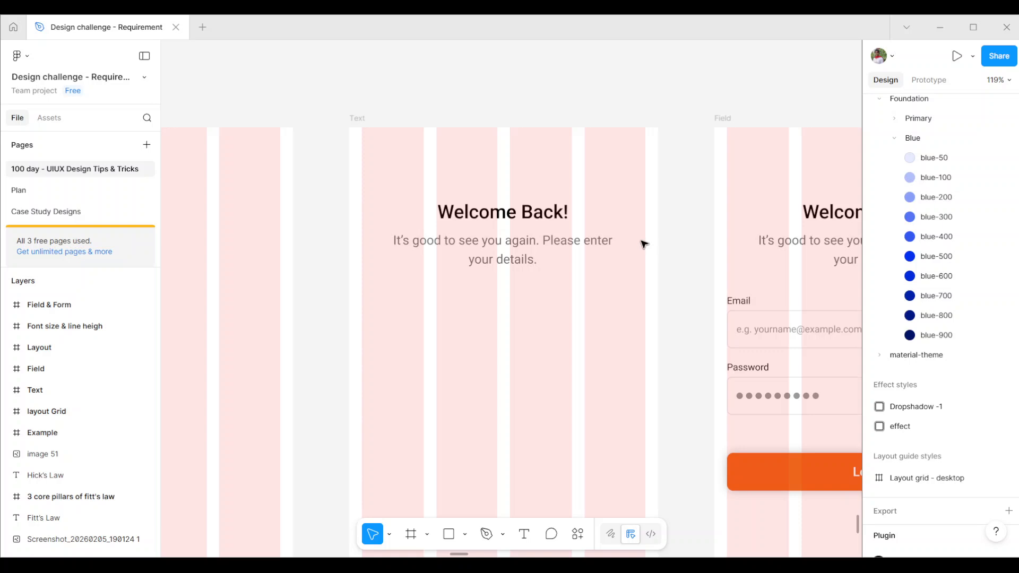
pyautogui.keyDown('ctrl'); pyautogui.click(497, 212); pyautogui.keyUp('ctrl')
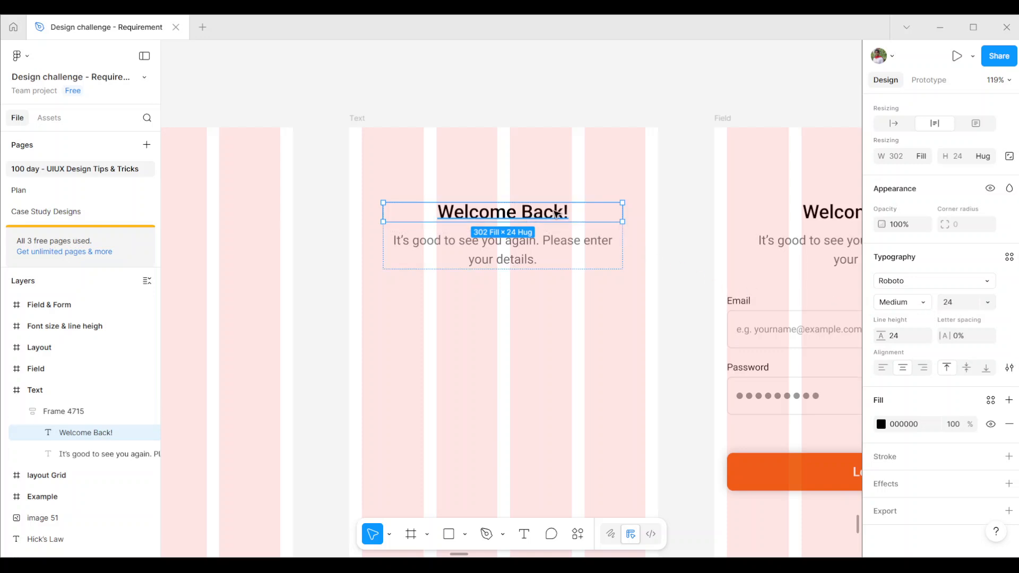
pyautogui.click(956, 305)
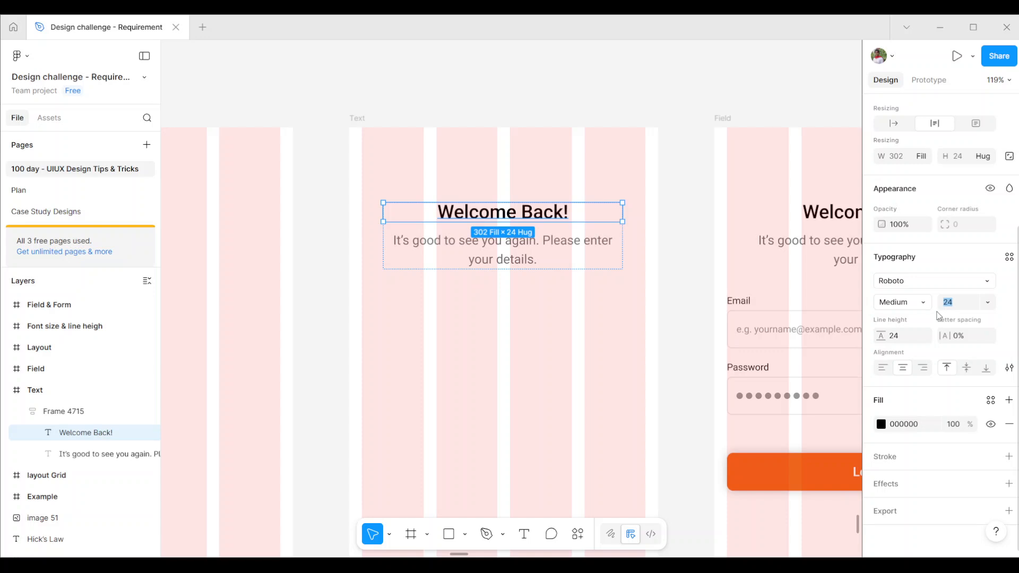
pyautogui.click(537, 282)
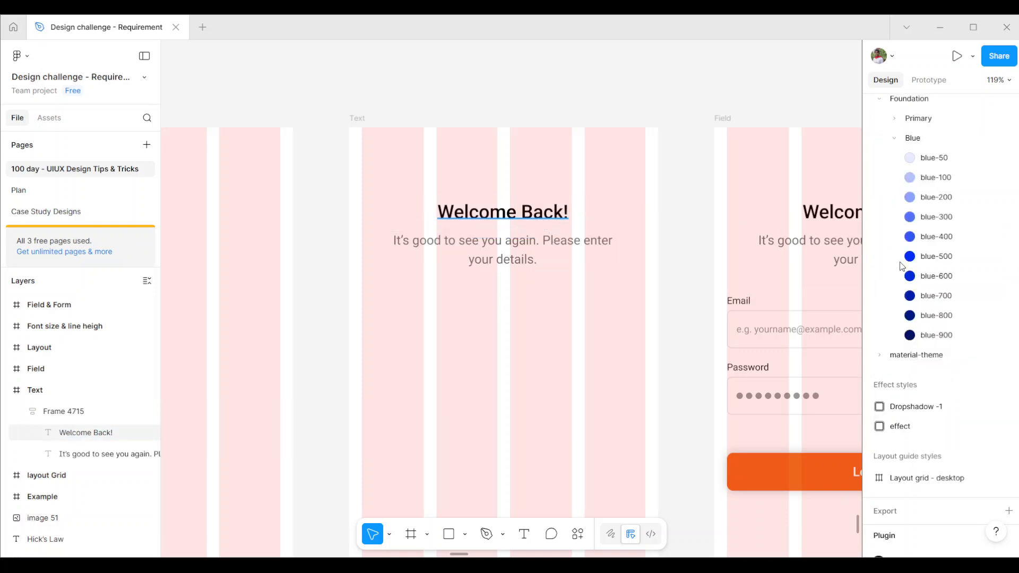
pyautogui.doubleClick(567, 218)
pyautogui.click(547, 255)
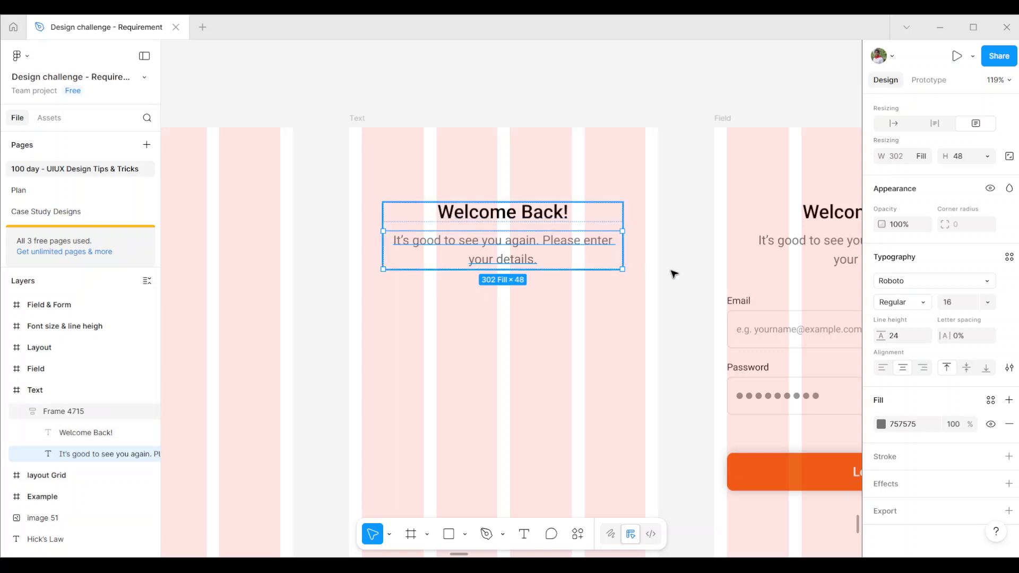
pyautogui.click(531, 213)
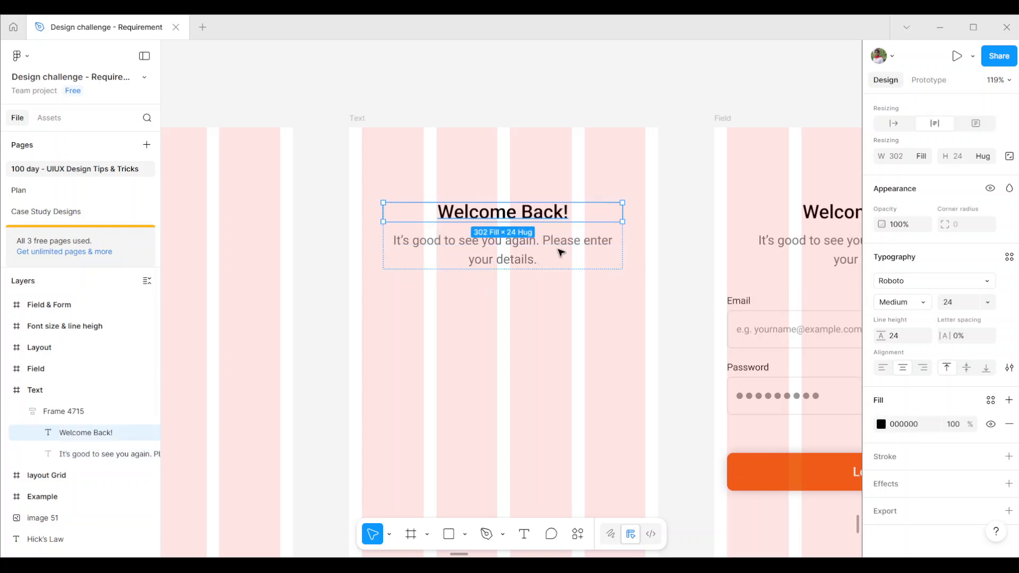
# Step: Check the typography settings of the paragraph beneath the "Welcome Back!" heading in the Text frame
pyautogui.click(554, 244)
pyautogui.click(592, 323)
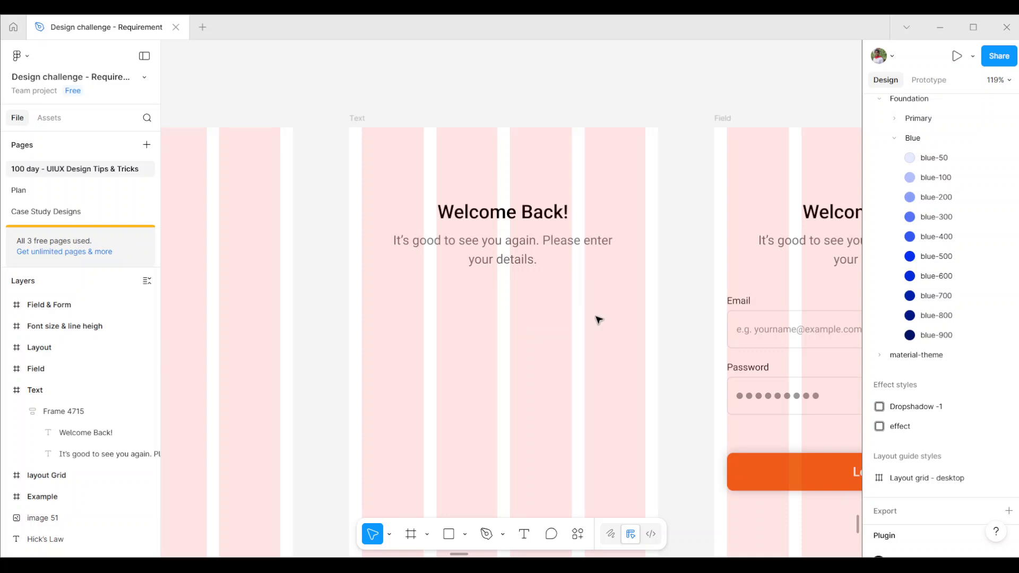
# Step: Try a font size of 16 on the Email field's placeholder text in the Field frame, and undo the change
pyautogui.hscroll(5, 596, 318)
pyautogui.scroll(-2, 596, 319)
pyautogui.keyDown('ctrl'); pyautogui.click(537, 233); pyautogui.keyUp('ctrl')
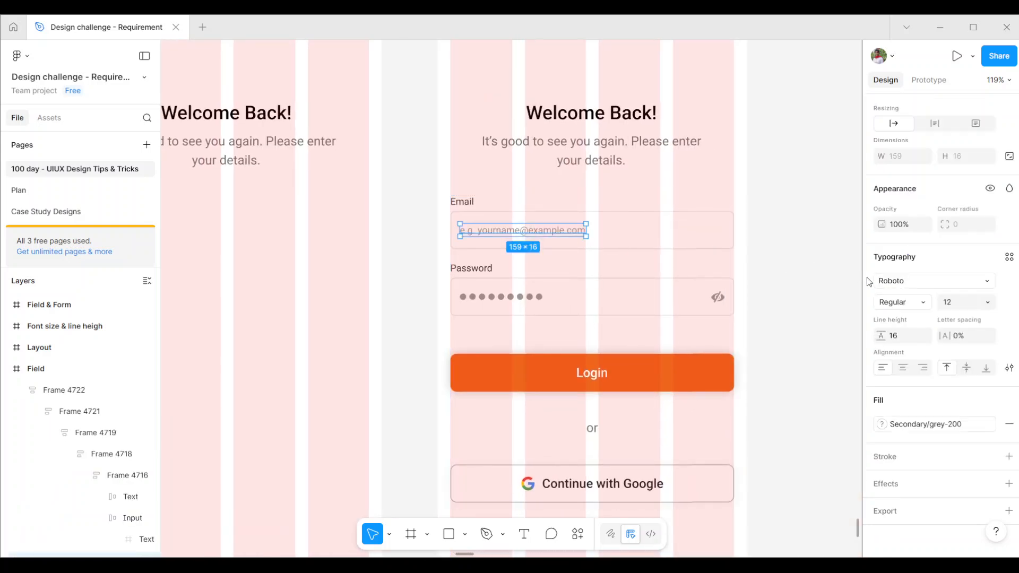
pyautogui.click(970, 302)
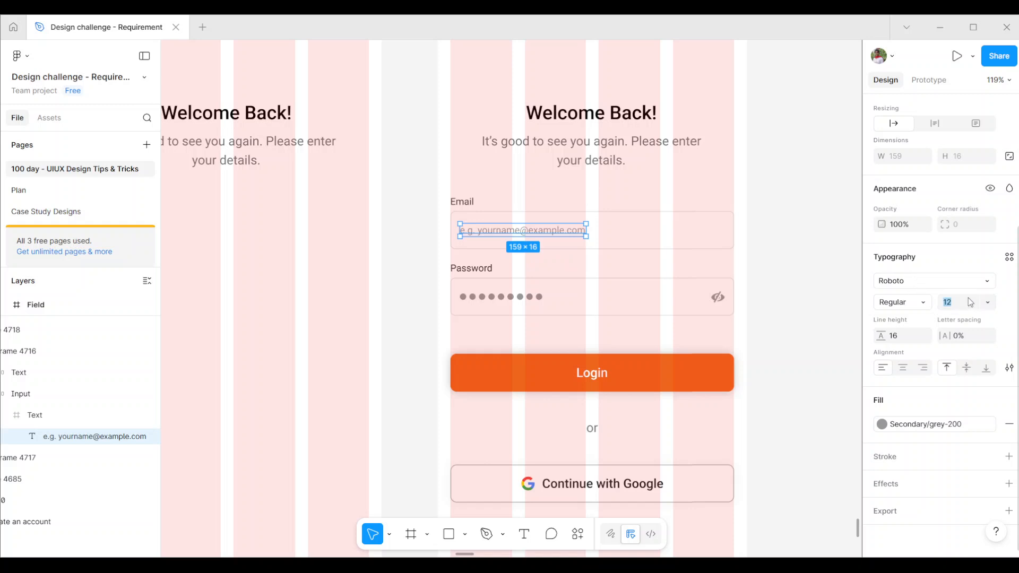
pyautogui.write('16')
pyautogui.press('Return')
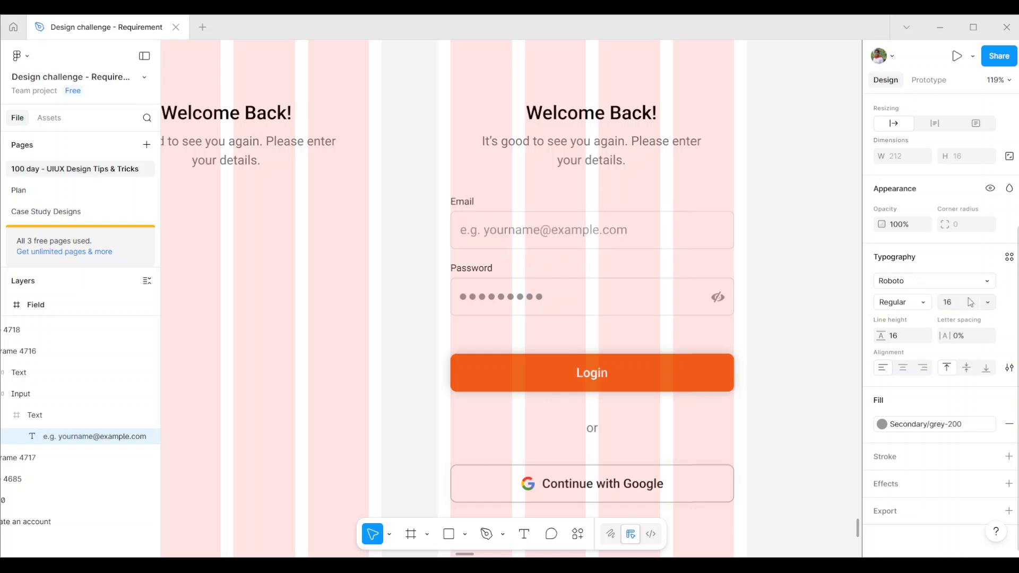
pyautogui.hotkey('ctrl', 'z')
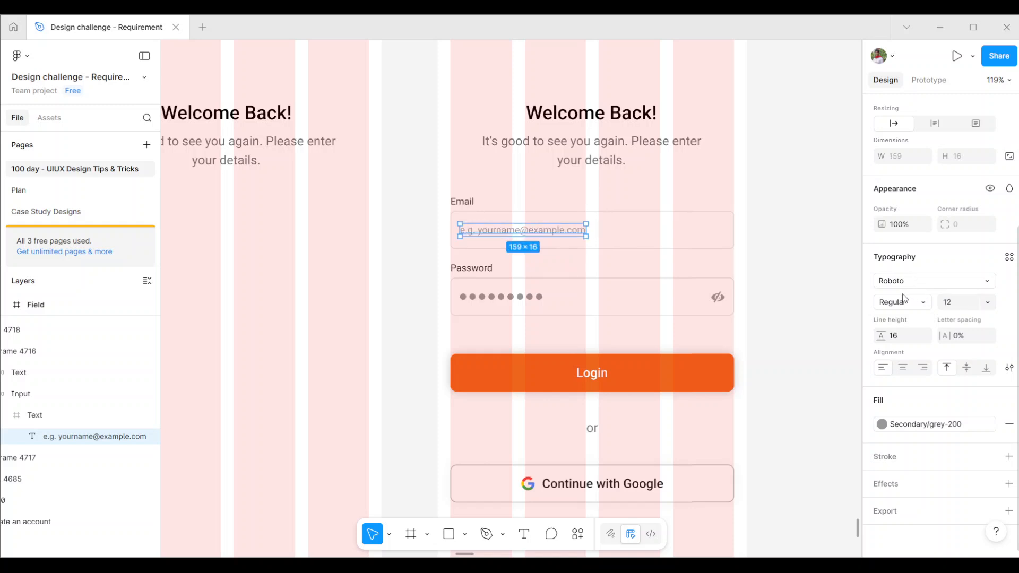
pyautogui.click(818, 290)
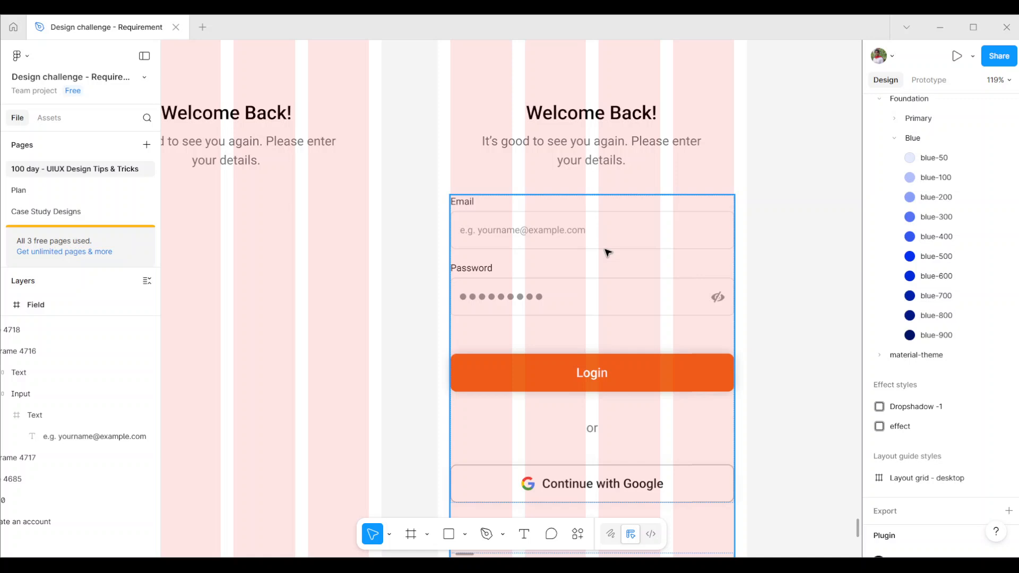
# Step: Compare the heading and paragraph typography in the Text frame with the notes on line height, font size and safe zone below it
pyautogui.hscroll(-6, 608, 252)
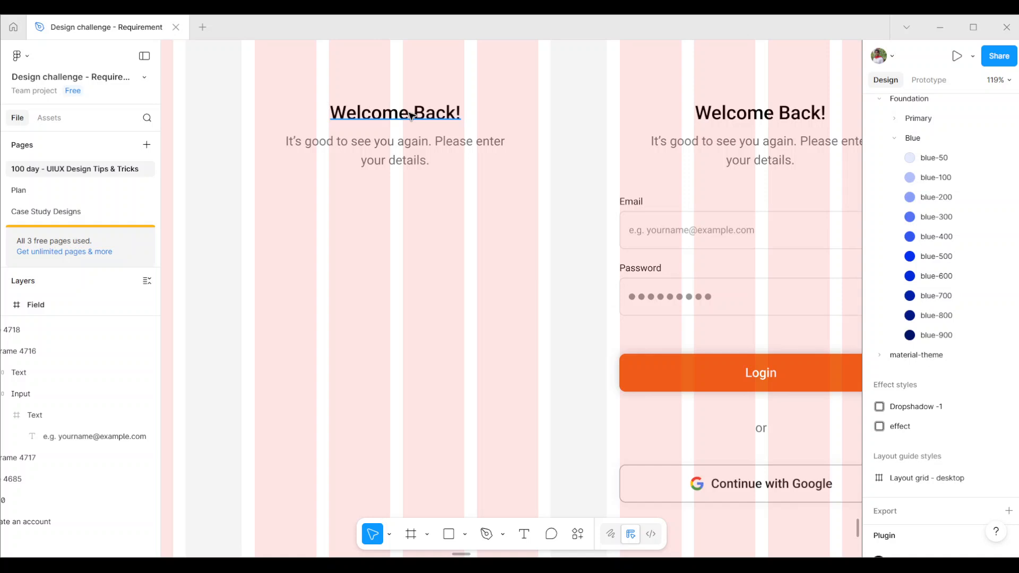
pyautogui.click(412, 116)
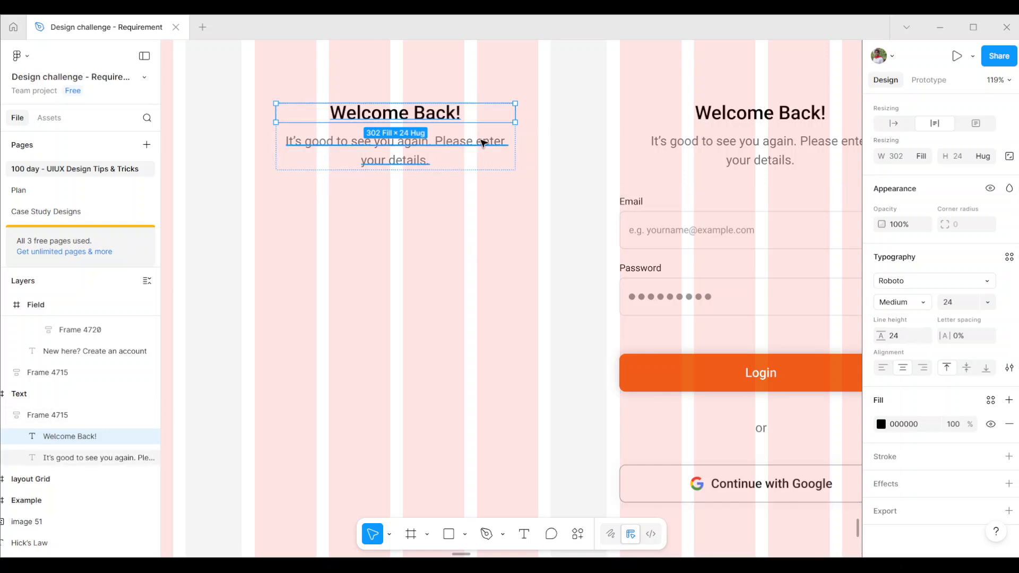
pyautogui.click(467, 150)
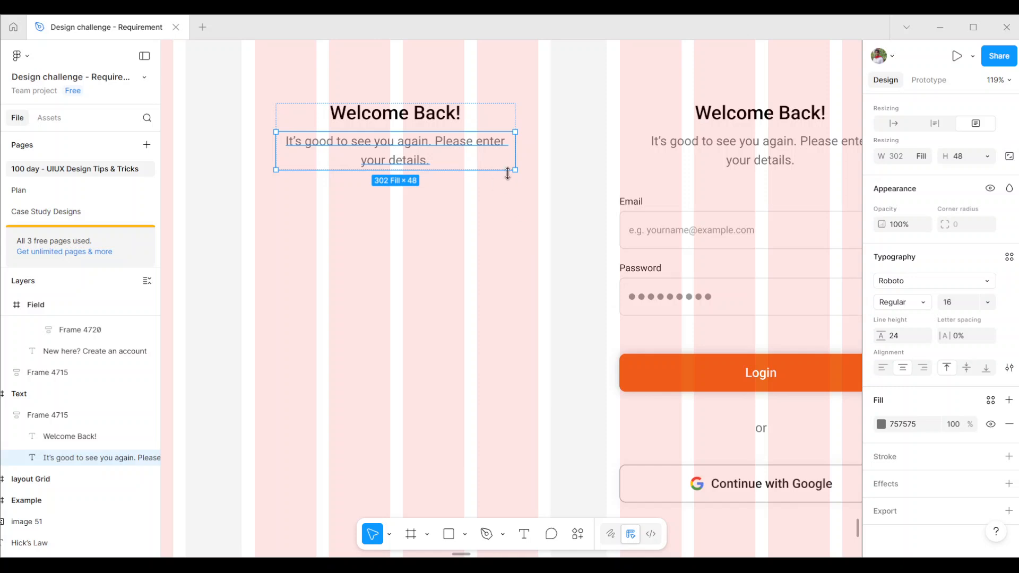
pyautogui.click(455, 204)
pyautogui.scroll(-5, 448, 141)
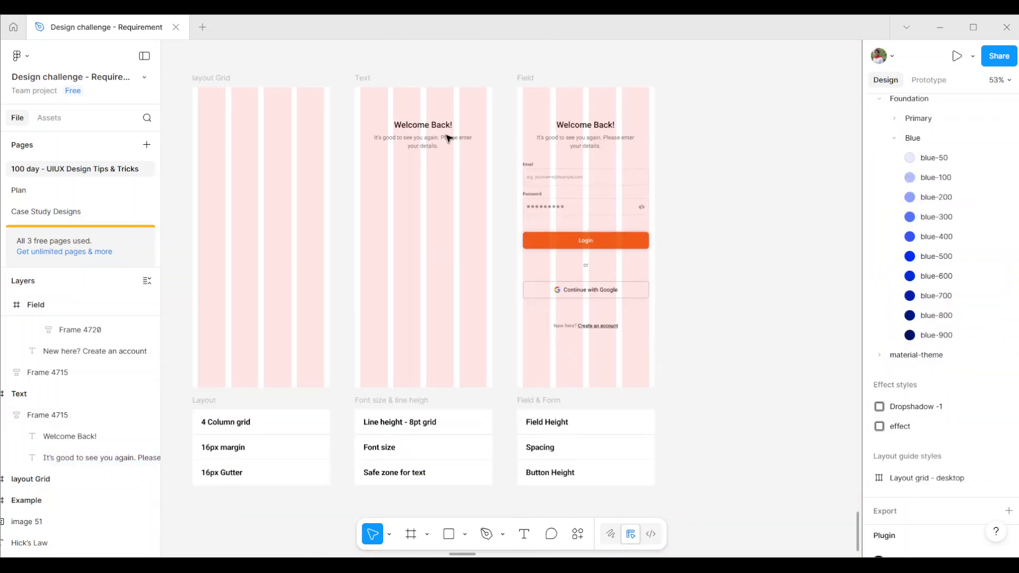
pyautogui.scroll(6, 418, 271)
pyautogui.scroll(1, 417, 340)
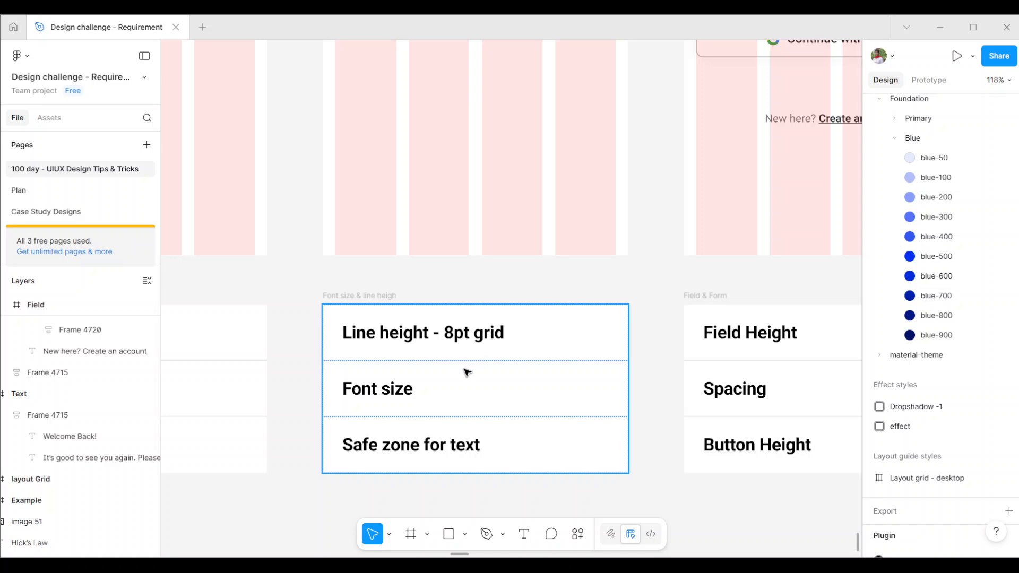
pyautogui.scroll(-4, 467, 373)
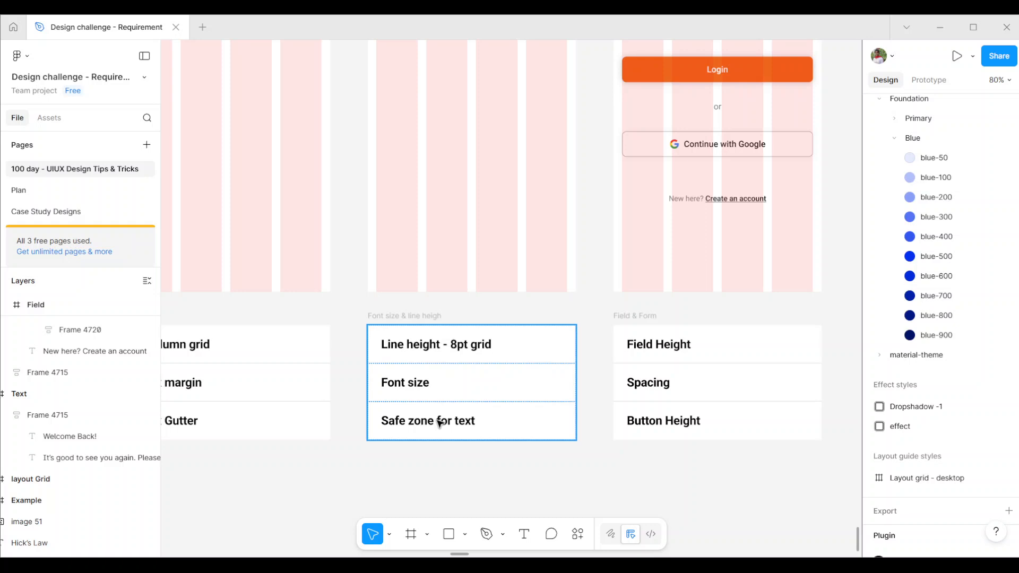
# Step: Widen the Text frame's paragraph box symmetrically to 404, beyond the frame's edges, and bring it back to the 302 fill width
pyautogui.scroll(5, 507, 90)
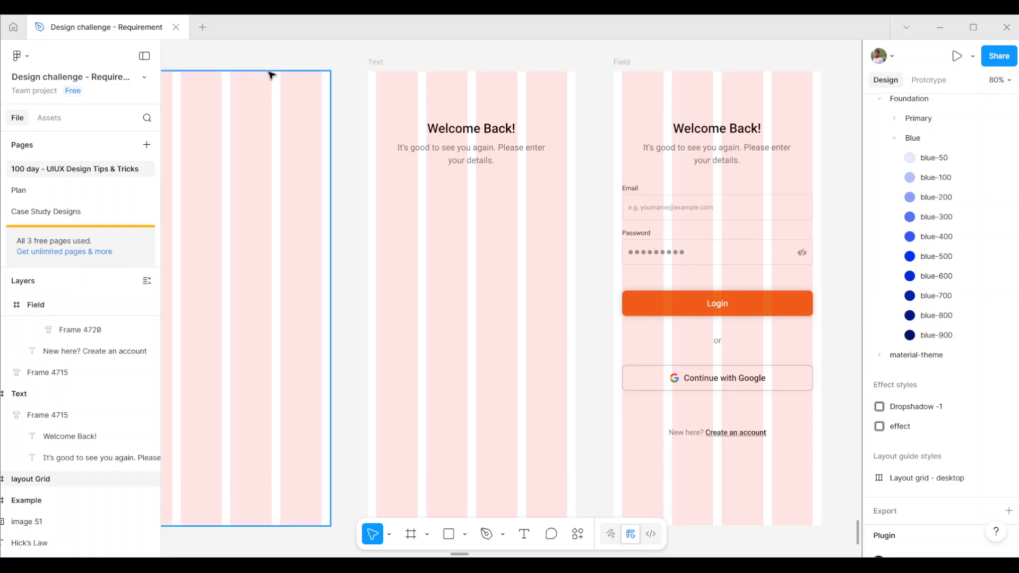
pyautogui.scroll(3, 525, 135)
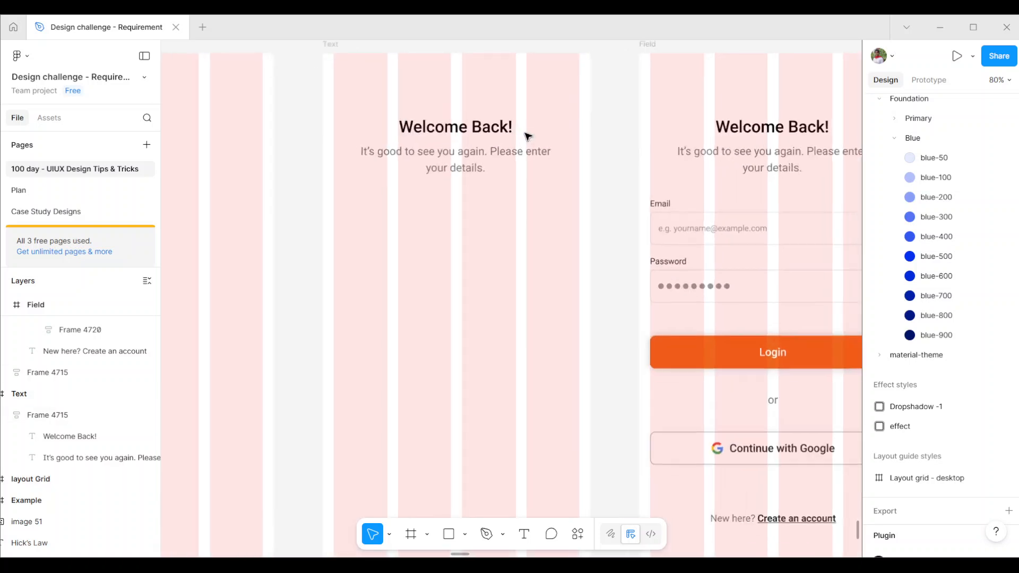
pyautogui.click(558, 168)
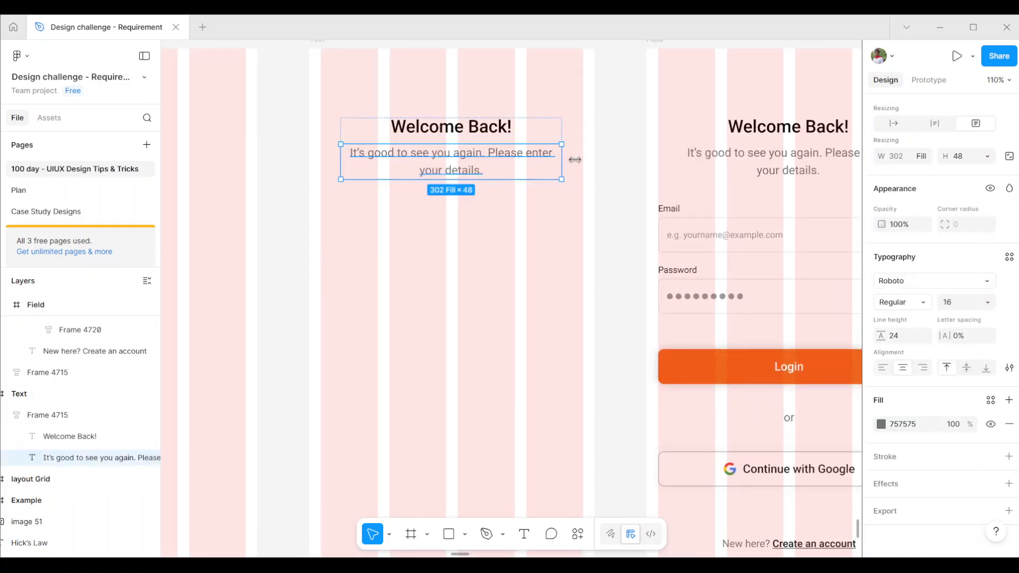
pyautogui.moveTo(563, 162); pyautogui.dragTo(605, 151)
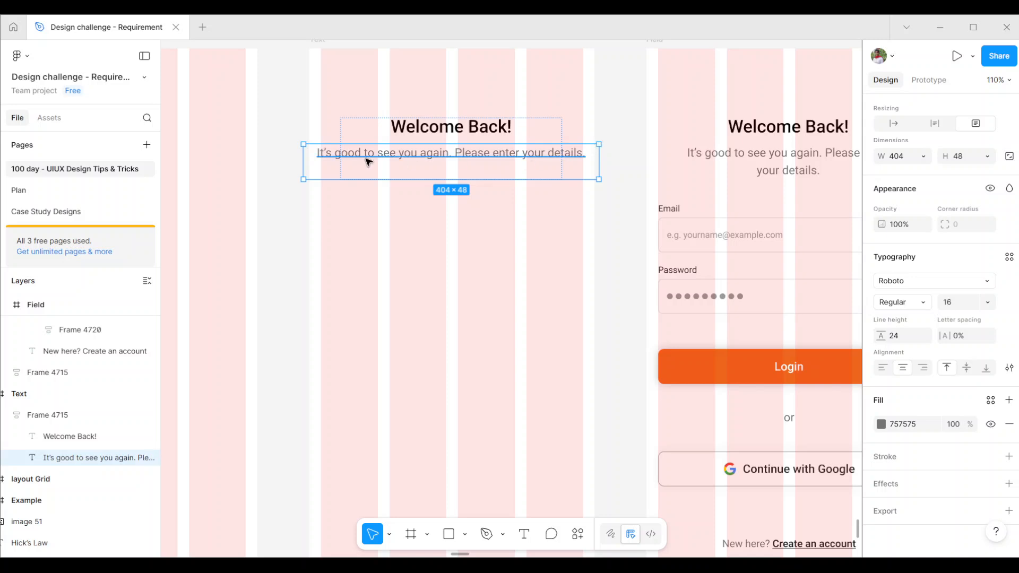
pyautogui.scroll(5, 366, 159)
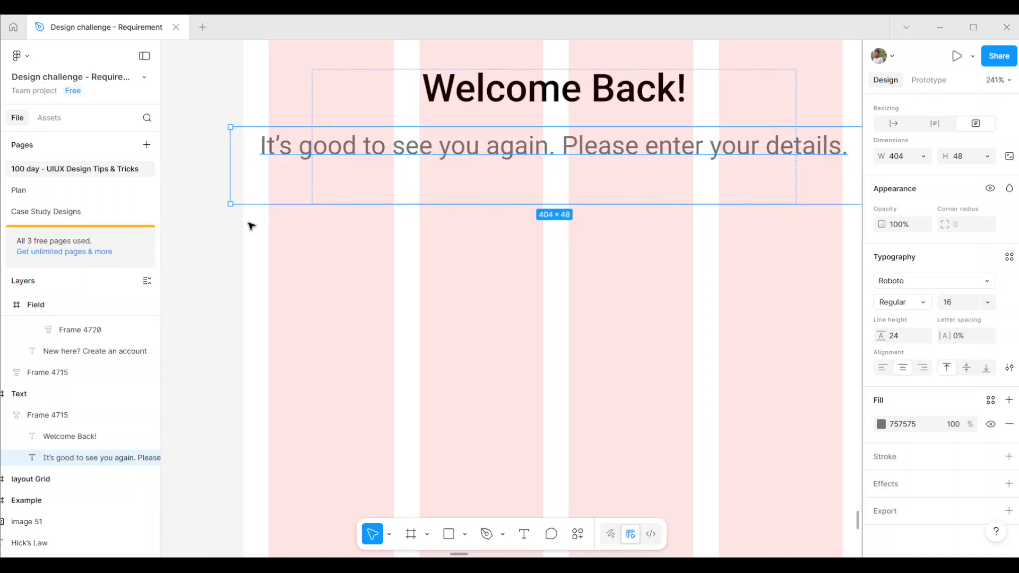
pyautogui.scroll(-3, 269, 145)
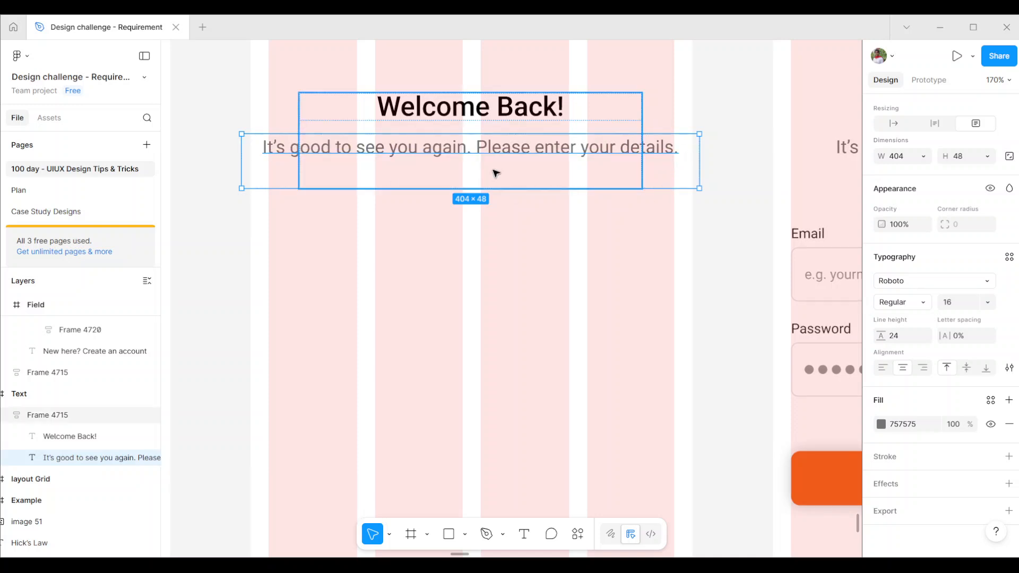
pyautogui.moveTo(699, 159); pyautogui.dragTo(644, 152)
pyautogui.scroll(-5, 655, 144)
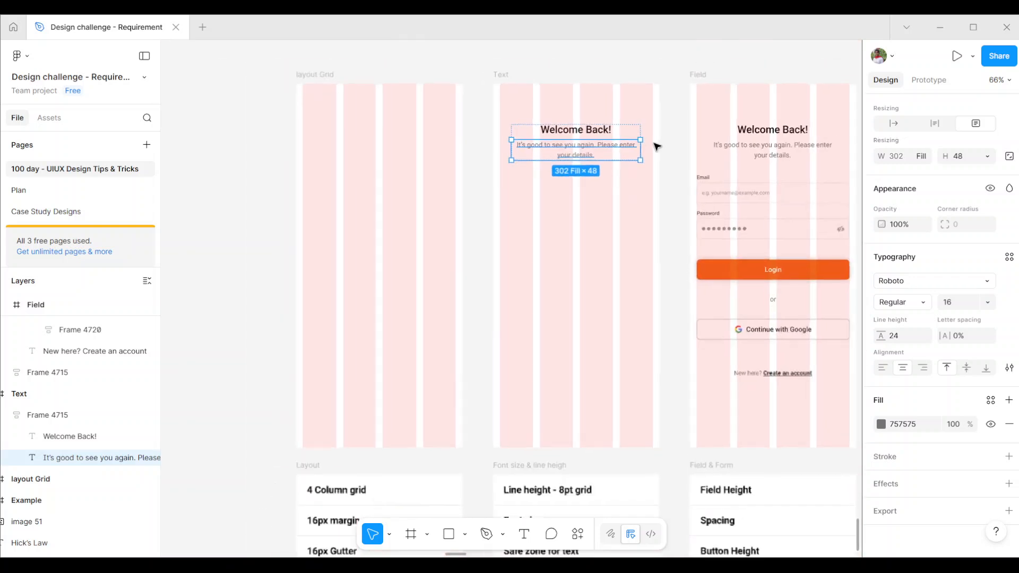
# Step: Compare the three layout frames and examine the fields, buttons and account link of the login form in the Field frame
pyautogui.scroll(3, 658, 147)
pyautogui.scroll(1, 656, 145)
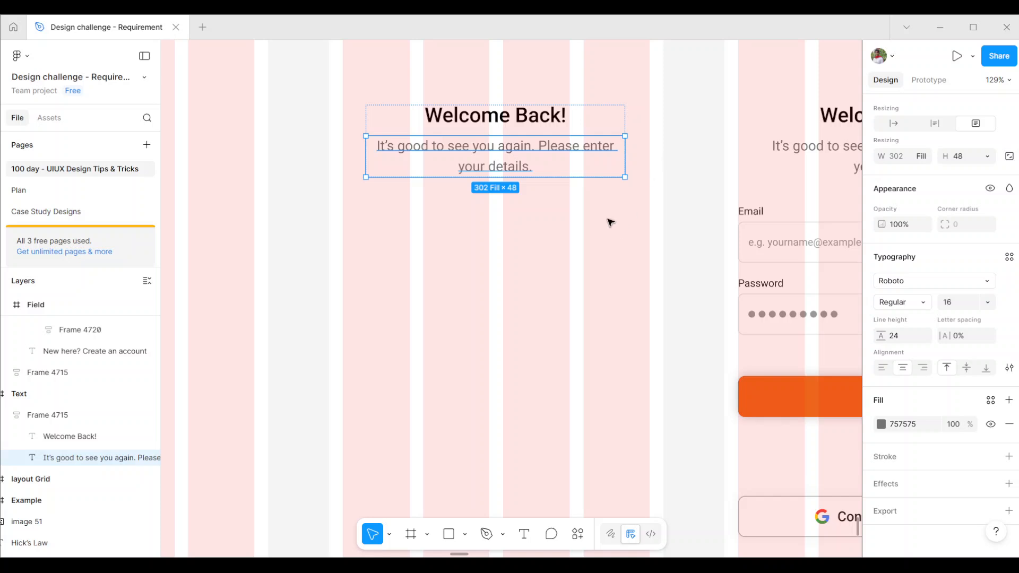
pyautogui.scroll(-5, 598, 191)
pyautogui.scroll(-4, 596, 187)
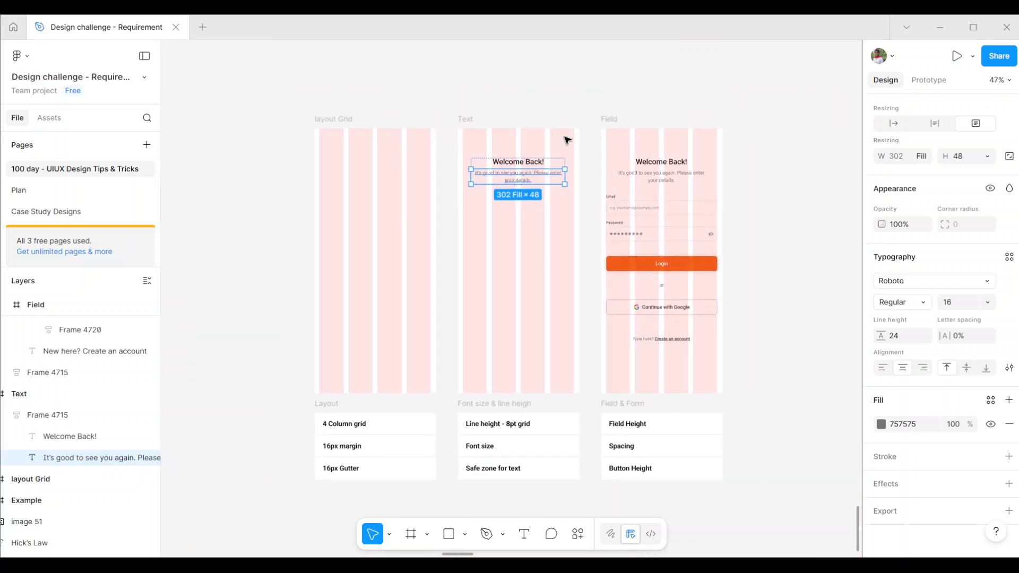
pyautogui.click(545, 66)
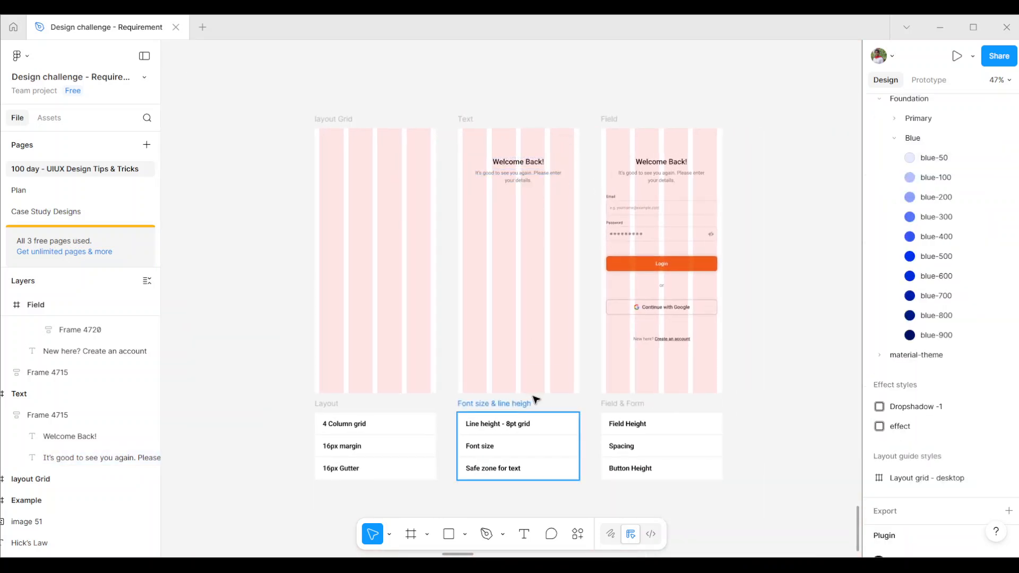
pyautogui.hscroll(3, 536, 400)
pyautogui.scroll(4, 630, 249)
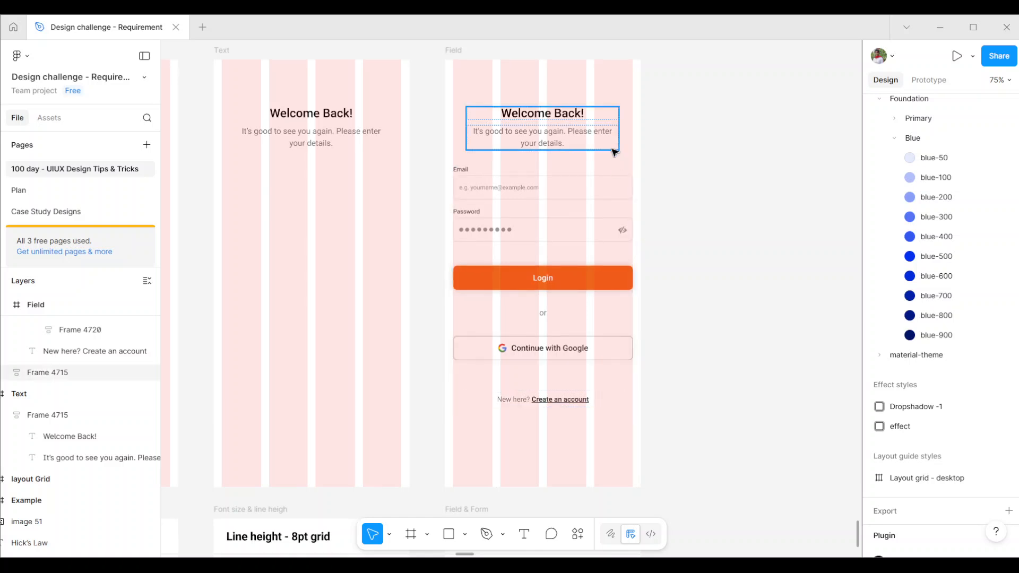
pyautogui.scroll(3, 609, 209)
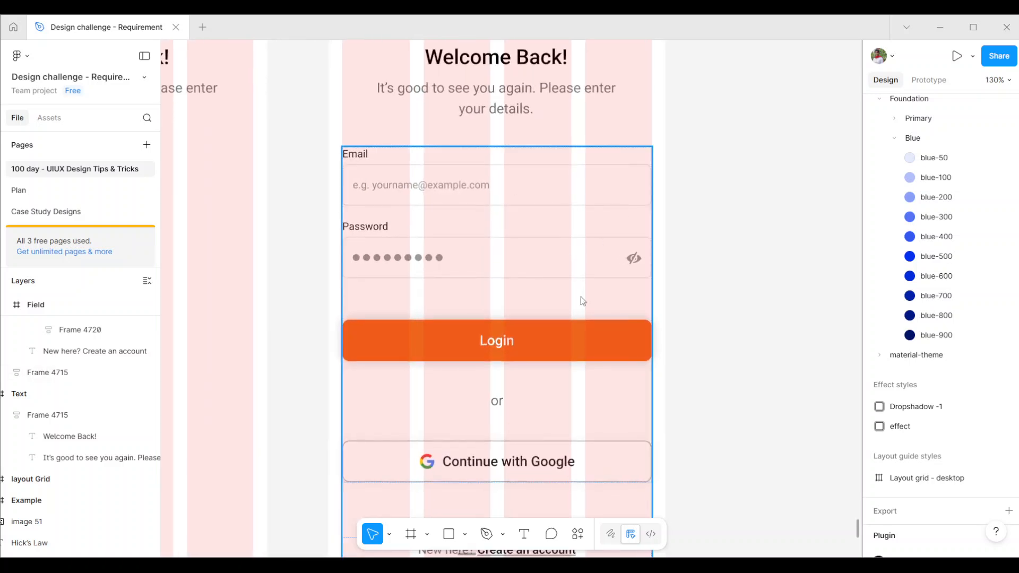
pyautogui.scroll(-3, 571, 347)
pyautogui.scroll(-2, 527, 412)
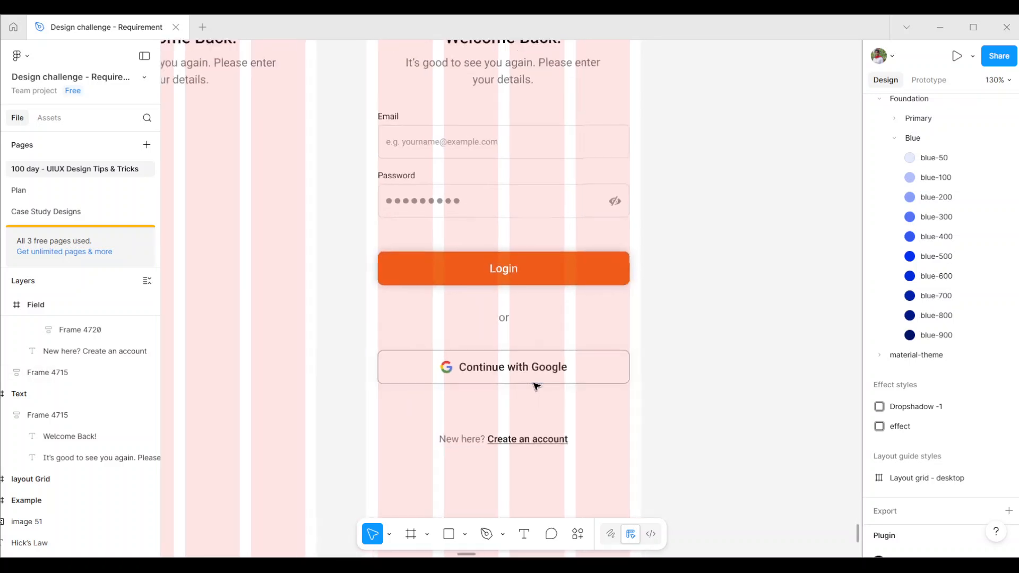
pyautogui.scroll(2, 555, 198)
pyautogui.scroll(1, 561, 118)
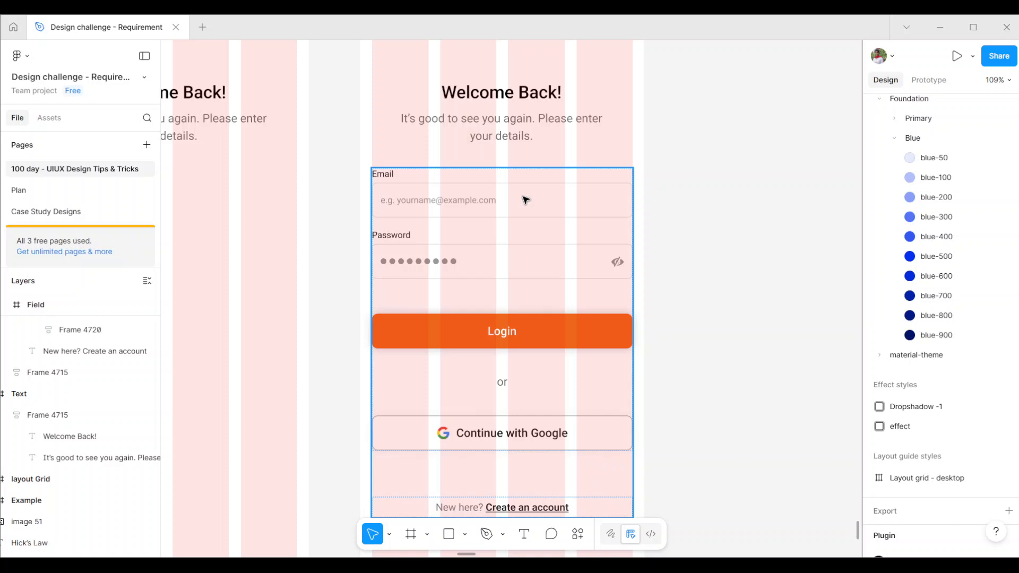
# Step: Inspect the height, padding and other layout settings of the Email input box in the Field frame
pyautogui.click(552, 198)
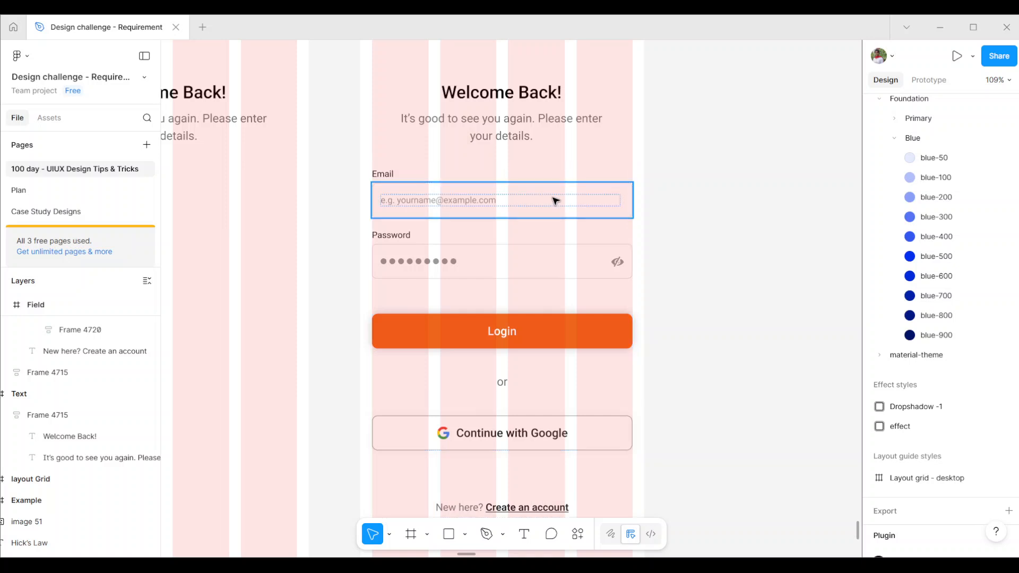
pyautogui.scroll(5, 980, 356)
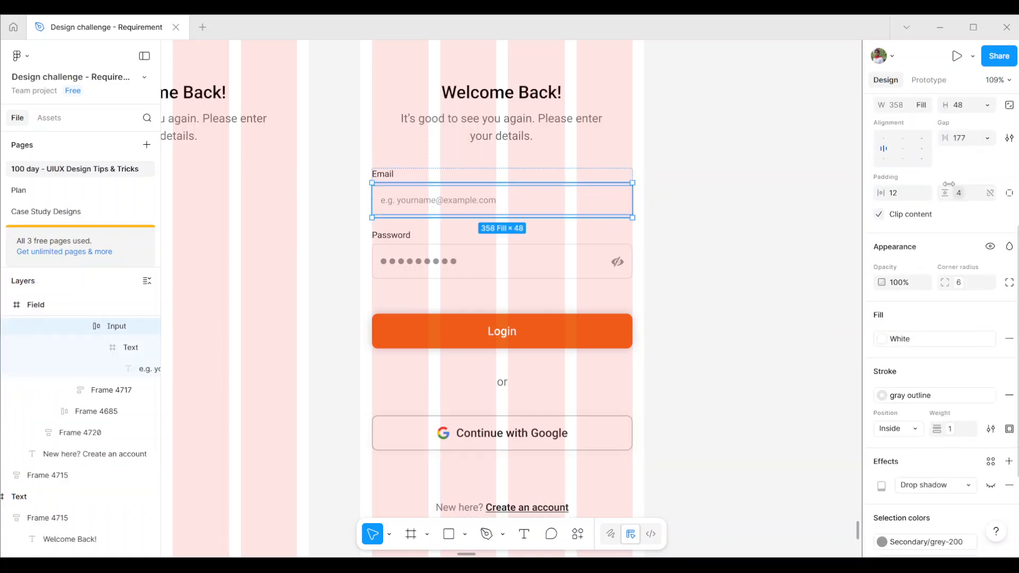
pyautogui.scroll(5, 973, 334)
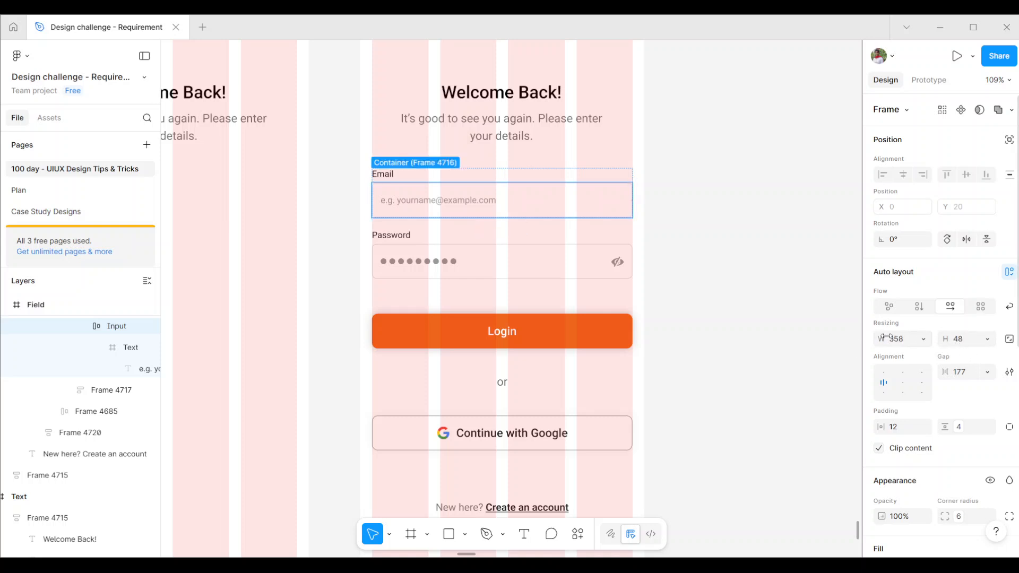
pyautogui.click(689, 251)
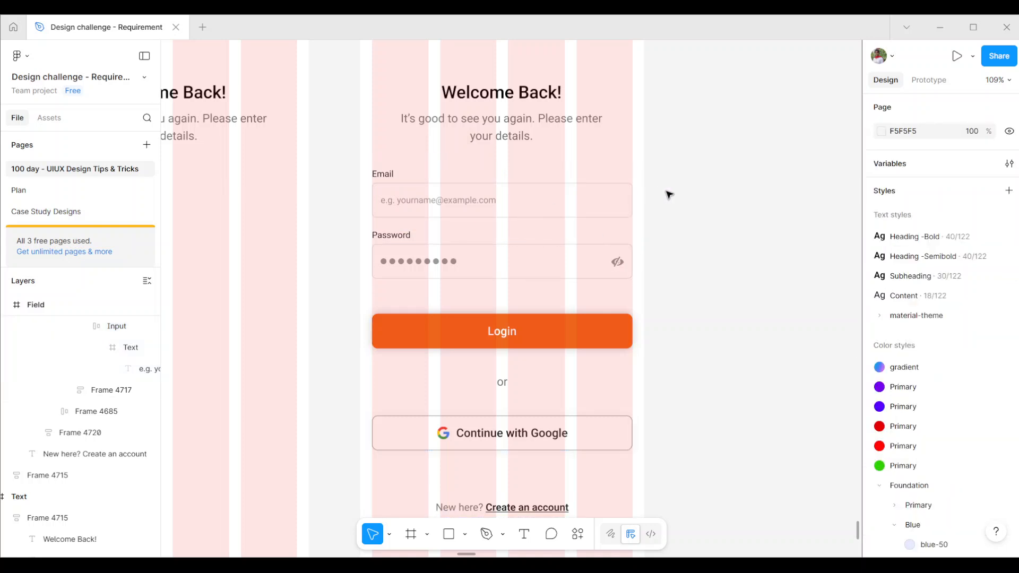
# Step: Narrow the Email input box in the Field frame to 347 wide, keeping its height at 48
pyautogui.scroll(-5, 669, 195)
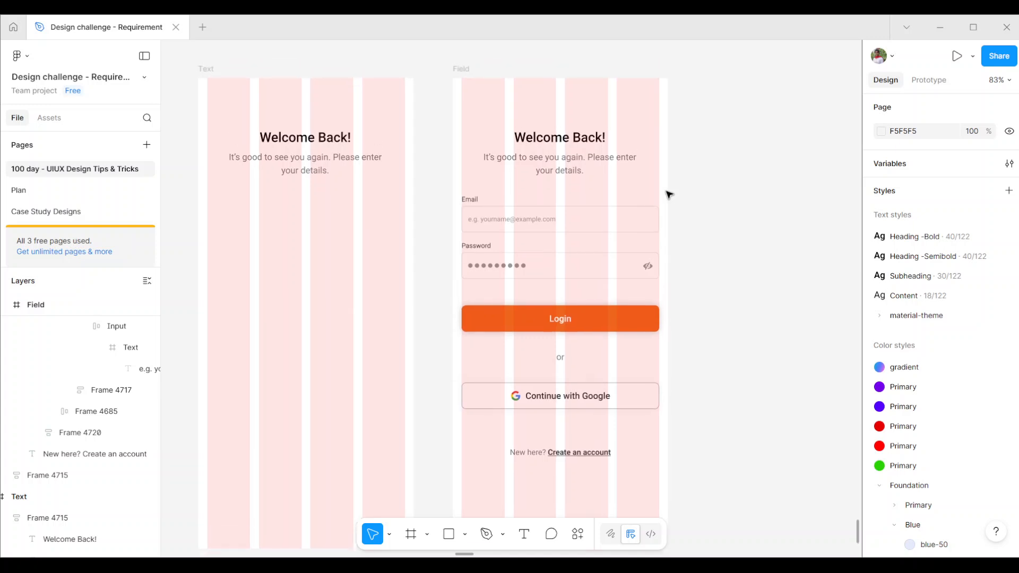
pyautogui.click(460, 78)
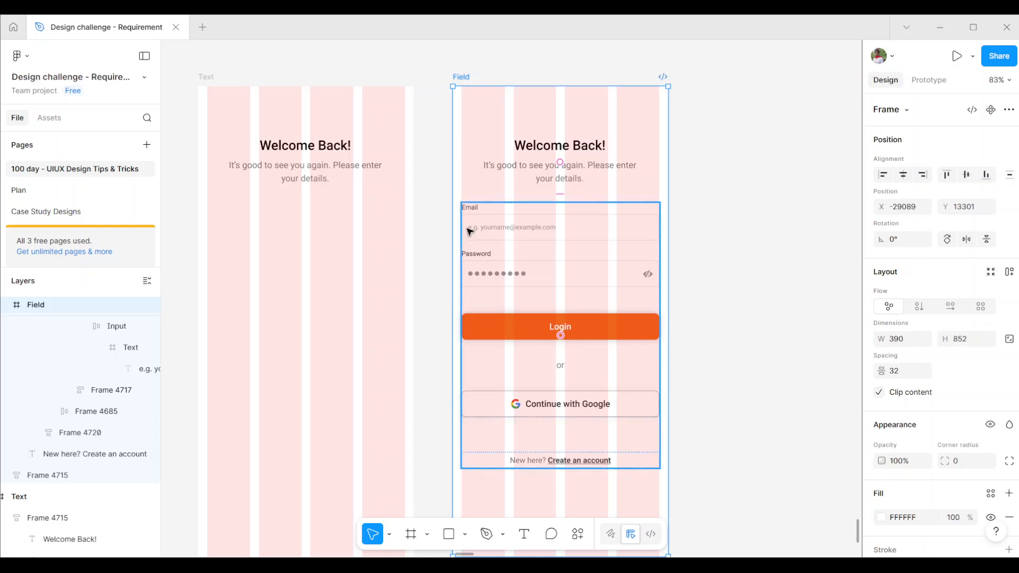
pyautogui.scroll(5, 664, 228)
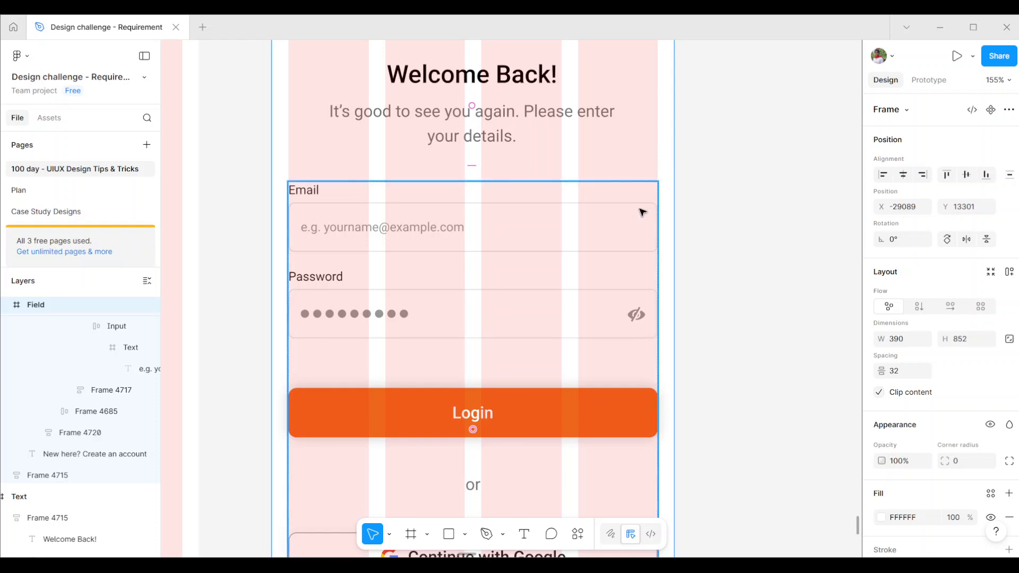
pyautogui.click(643, 182)
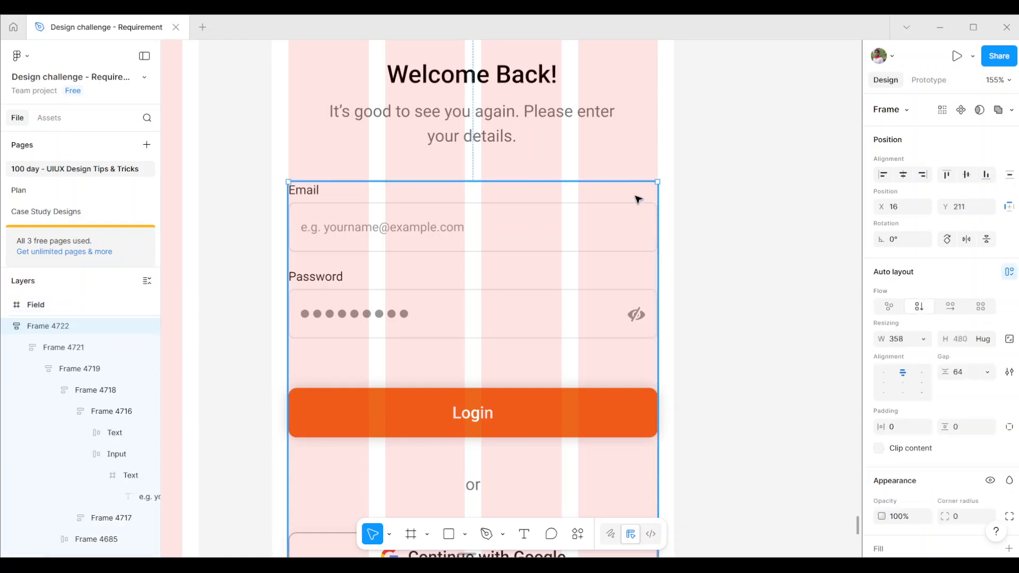
pyautogui.keyDown('ctrl'); pyautogui.click(656, 213); pyautogui.keyUp('ctrl')
pyautogui.moveTo(649, 216); pyautogui.dragTo(641, 216)
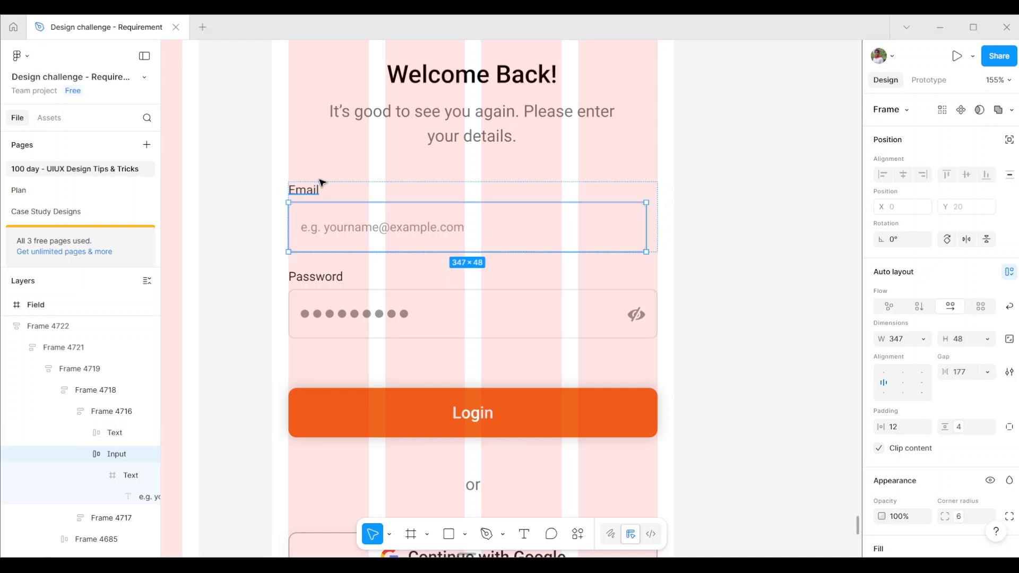
# Step: Undo the last width change of the Email input box and deselect it
pyautogui.hotkey('ctrl', 'z')
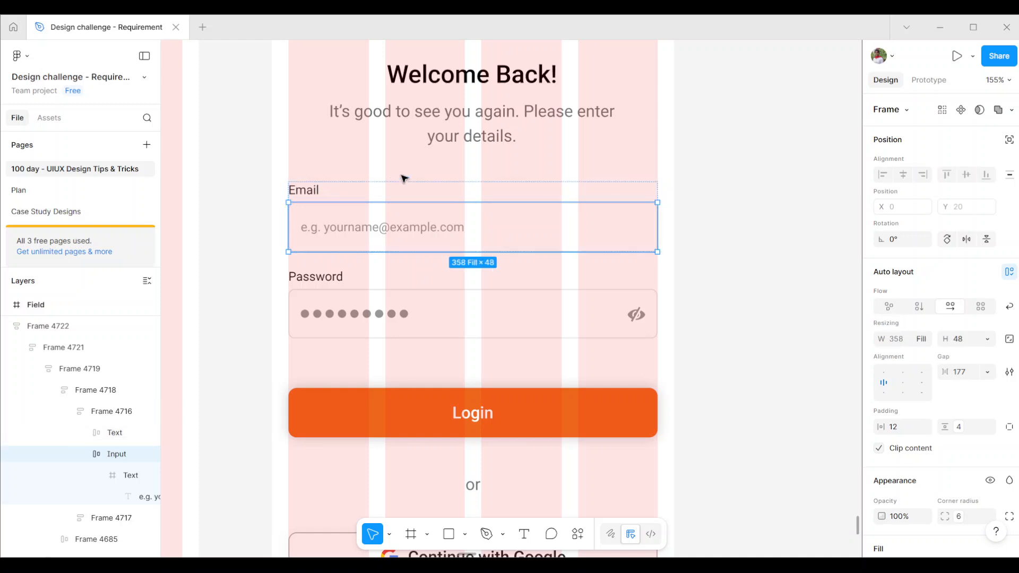
pyautogui.click(741, 187)
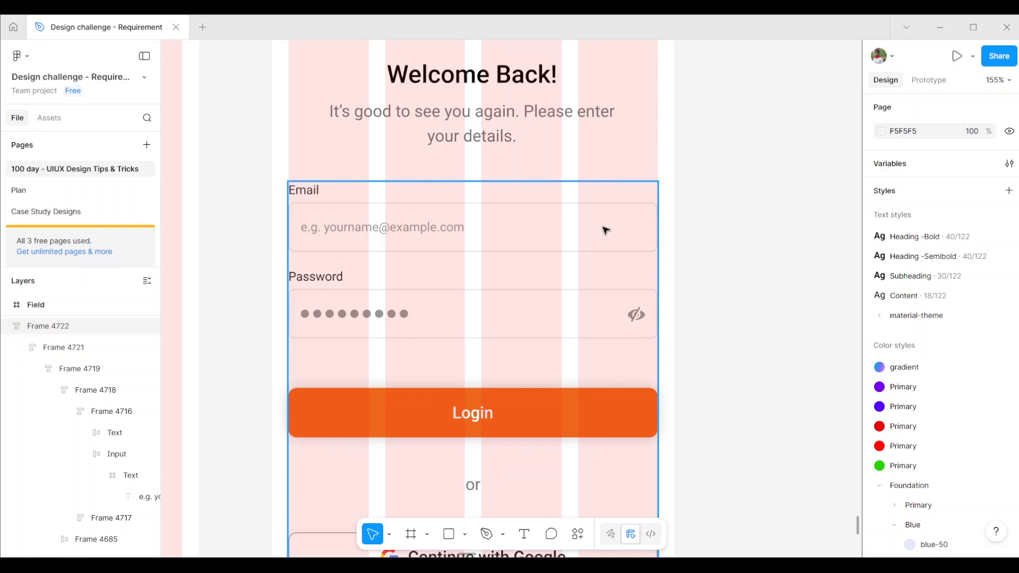
# Step: Inspect the dimensions and auto layout settings of the Login button and of the block holding the "or" text and Continue with Google button
pyautogui.scroll(-4, 605, 230)
pyautogui.scroll(-1, 607, 226)
pyautogui.scroll(2, 513, 260)
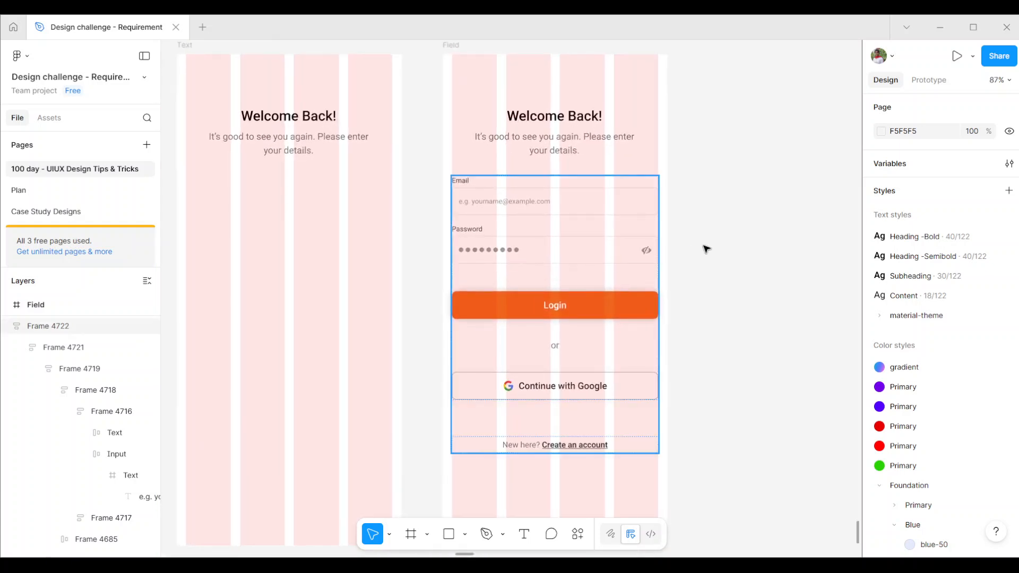
pyautogui.scroll(3, 718, 268)
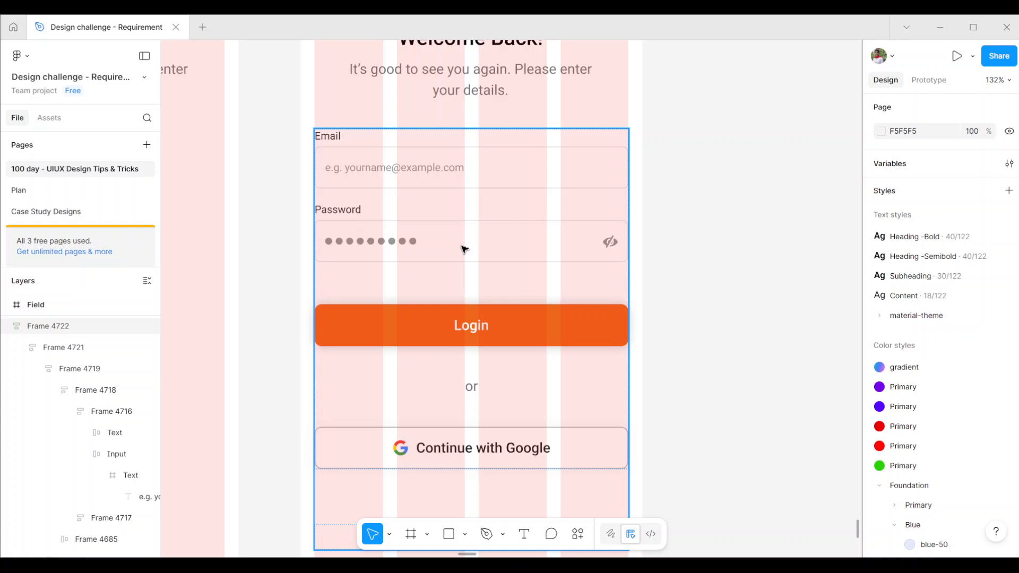
pyautogui.click(579, 320)
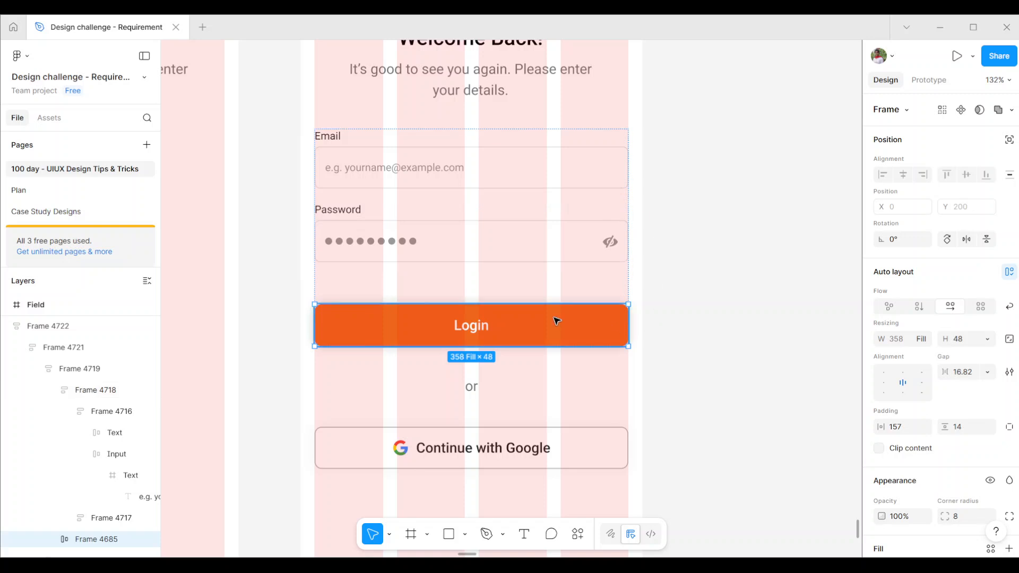
pyautogui.scroll(-2, 562, 324)
pyautogui.scroll(-3, 560, 364)
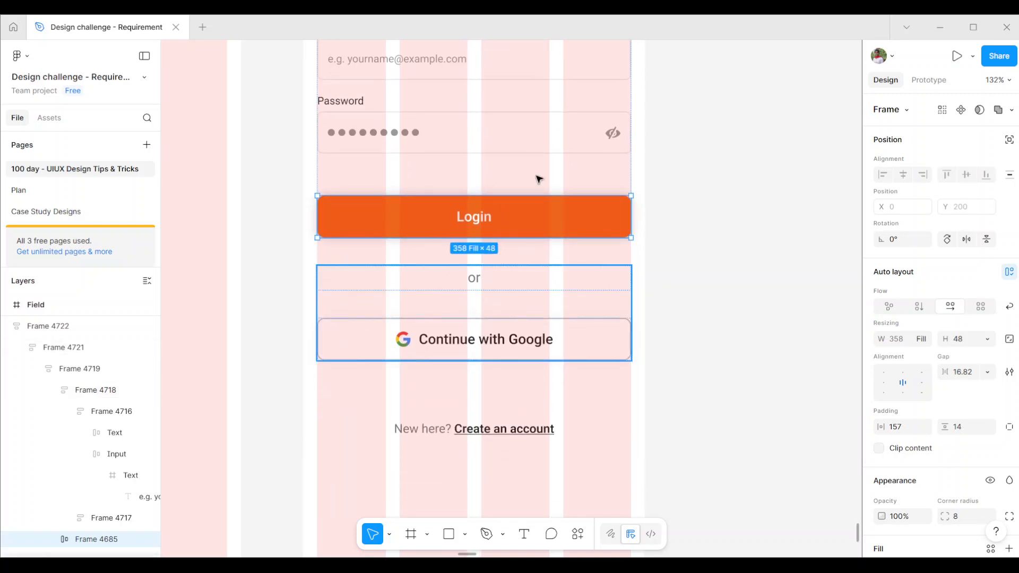
pyautogui.press('Tab')
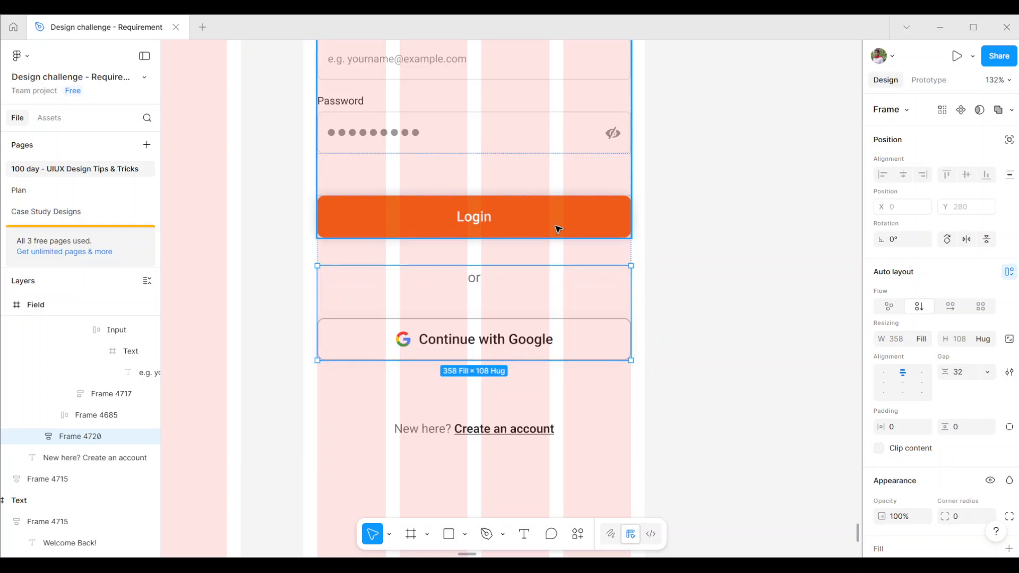
pyautogui.scroll(1, 558, 228)
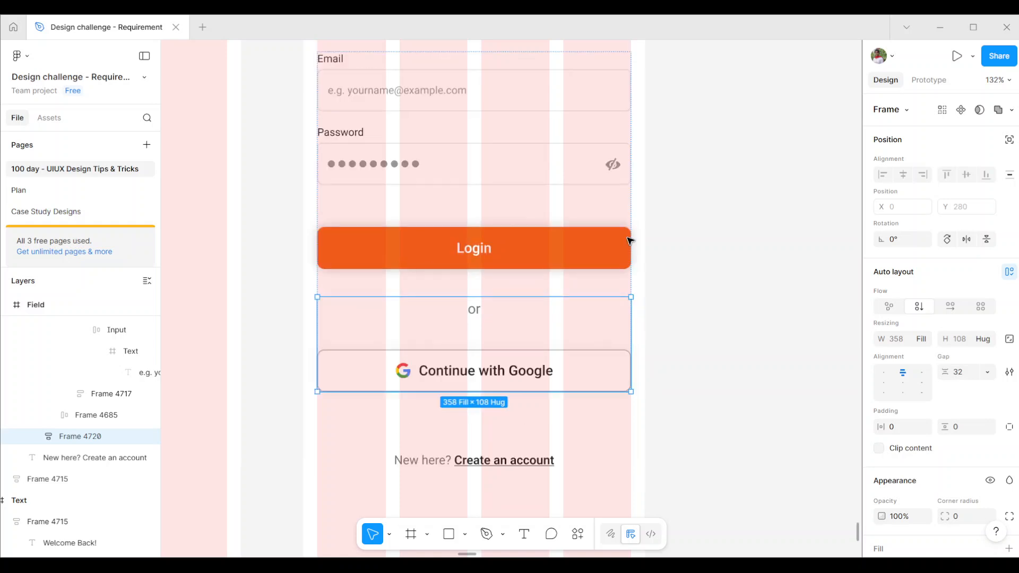
pyautogui.click(565, 253)
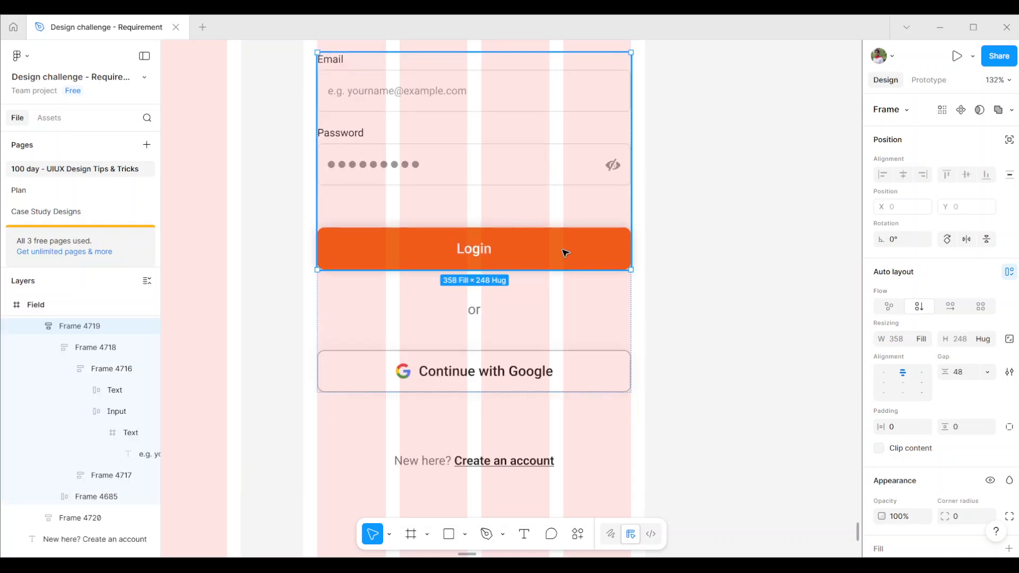
pyautogui.click(565, 253)
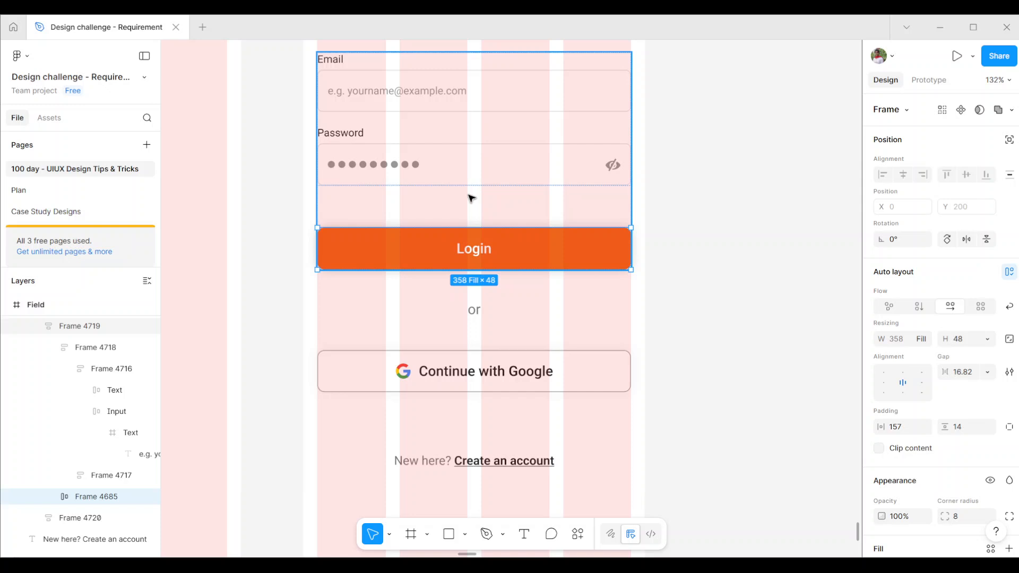
# Step: Measure the vertical spacing between the Email and Password fields and from those fields to the Login button
pyautogui.click(497, 149)
pyautogui.click(497, 149)
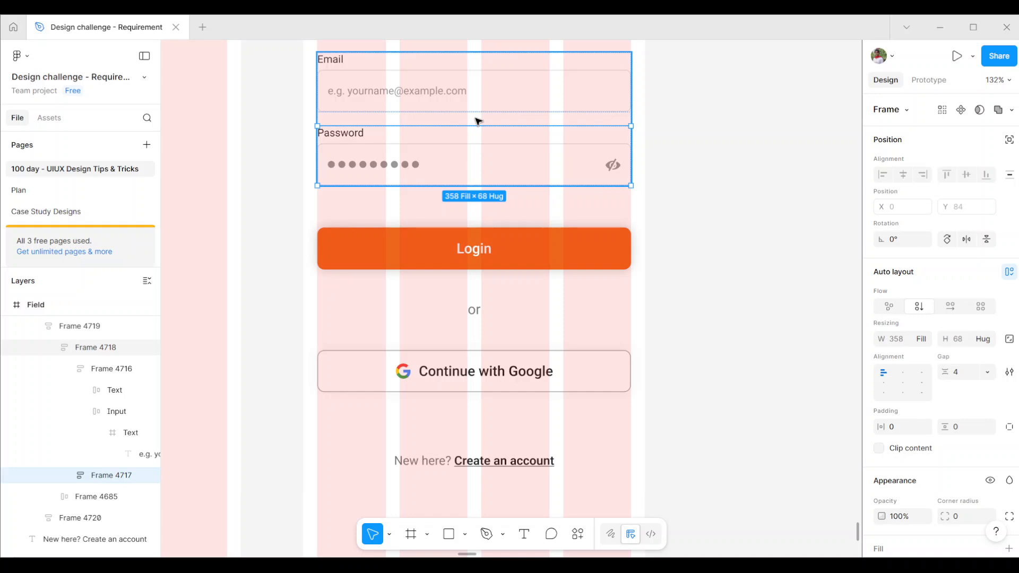
pyautogui.press('alt')
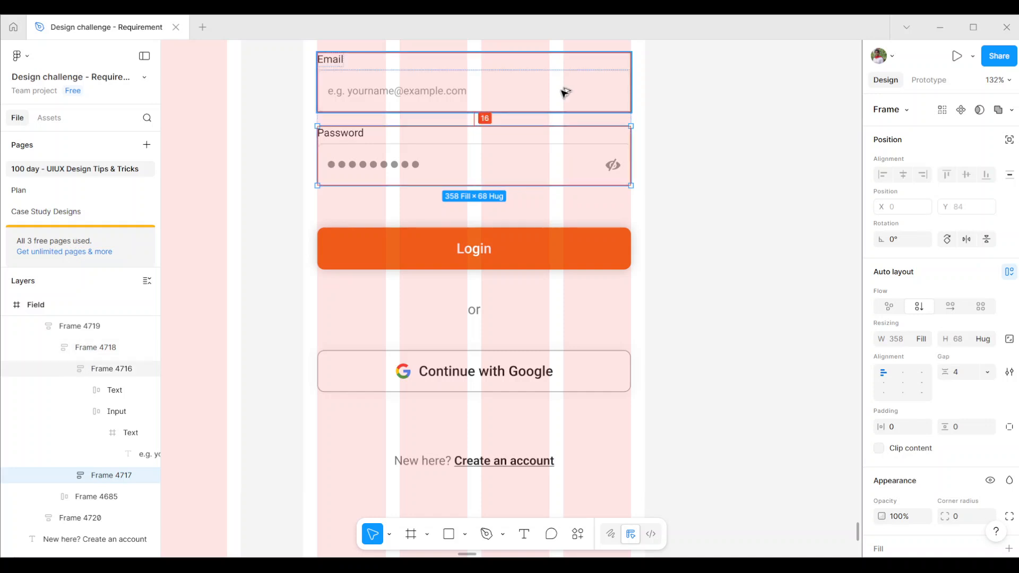
pyautogui.click(598, 249)
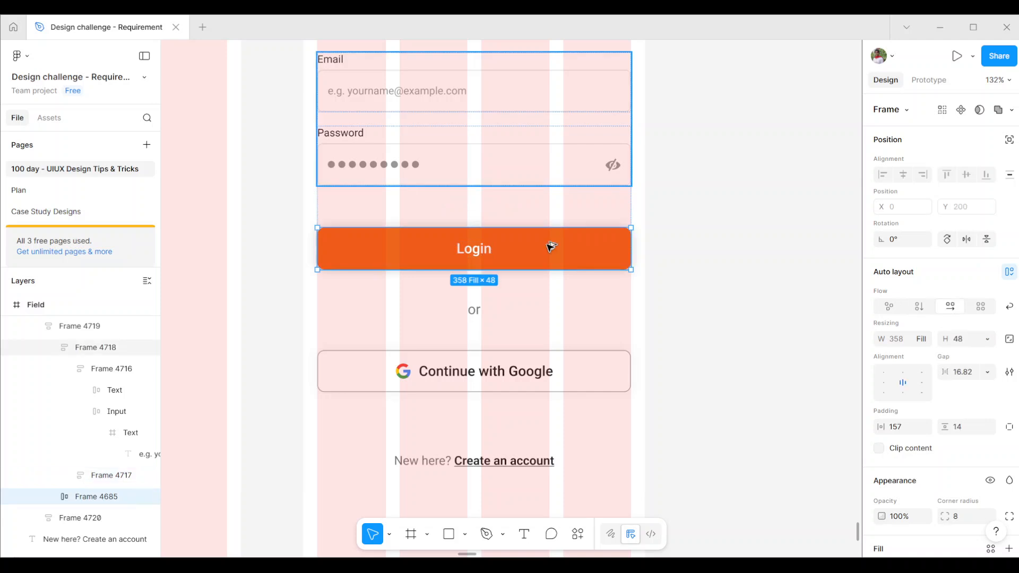
pyautogui.press('alt')
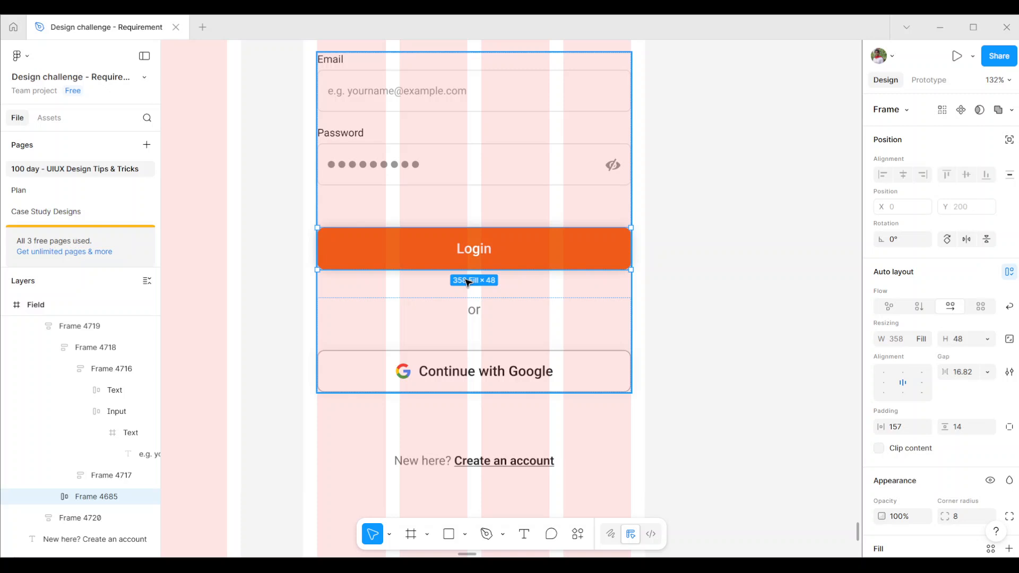
# Step: Inspect the gap setting of the frame holding the fields, Login button and Google button, and deselect it
pyautogui.hotkey('shift', 'a')
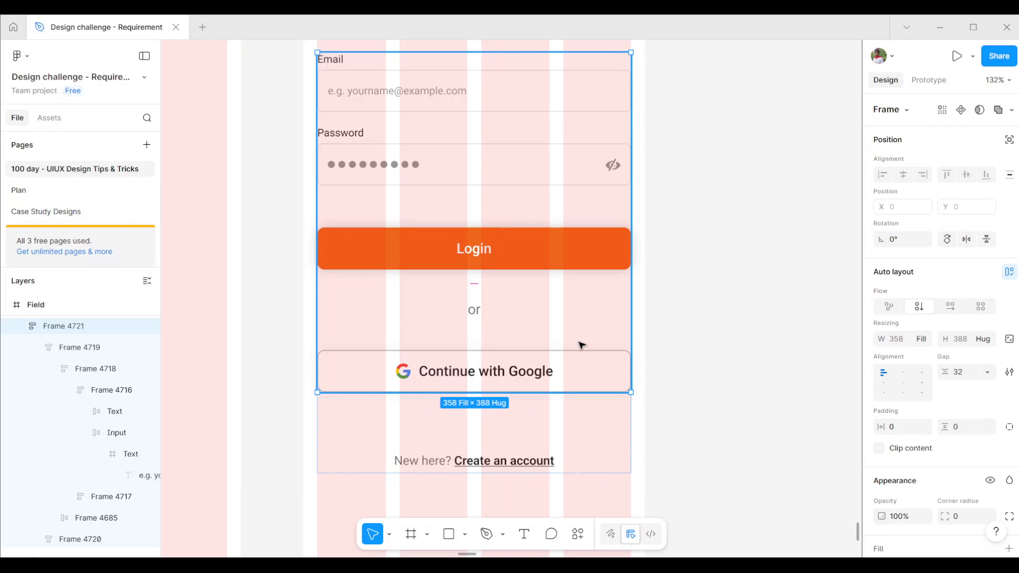
pyautogui.scroll(-1, 582, 345)
pyautogui.scroll(-5, 582, 345)
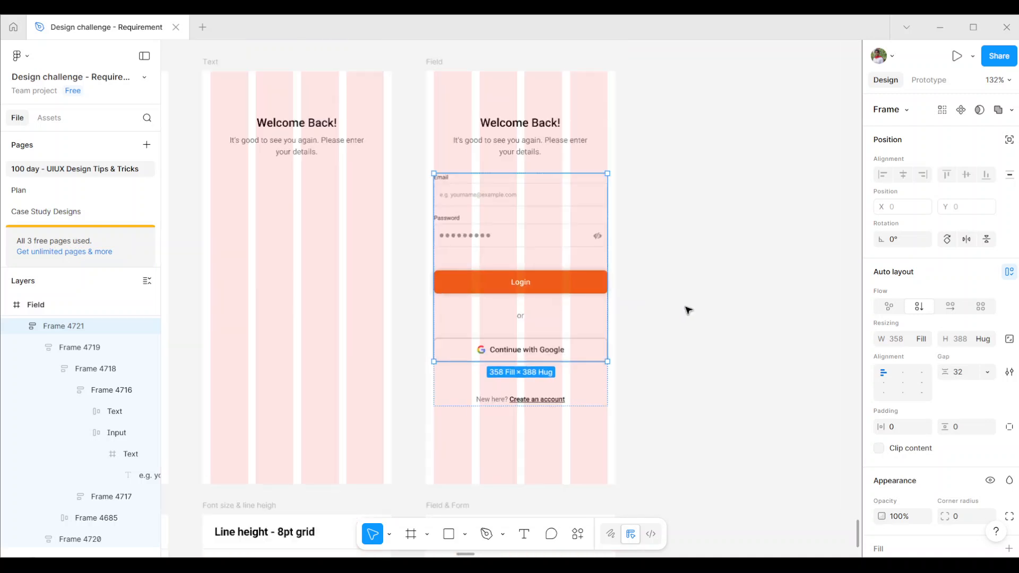
pyautogui.click(688, 310)
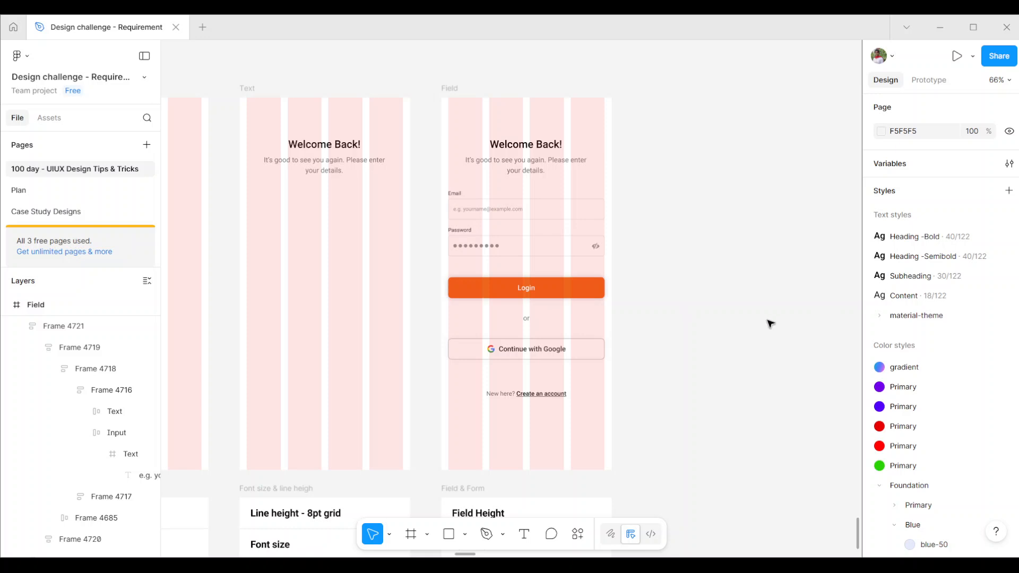
# Step: Remove auto layout from the outer frame that holds the whole login form in the Field frame
pyautogui.scroll(4, 539, 337)
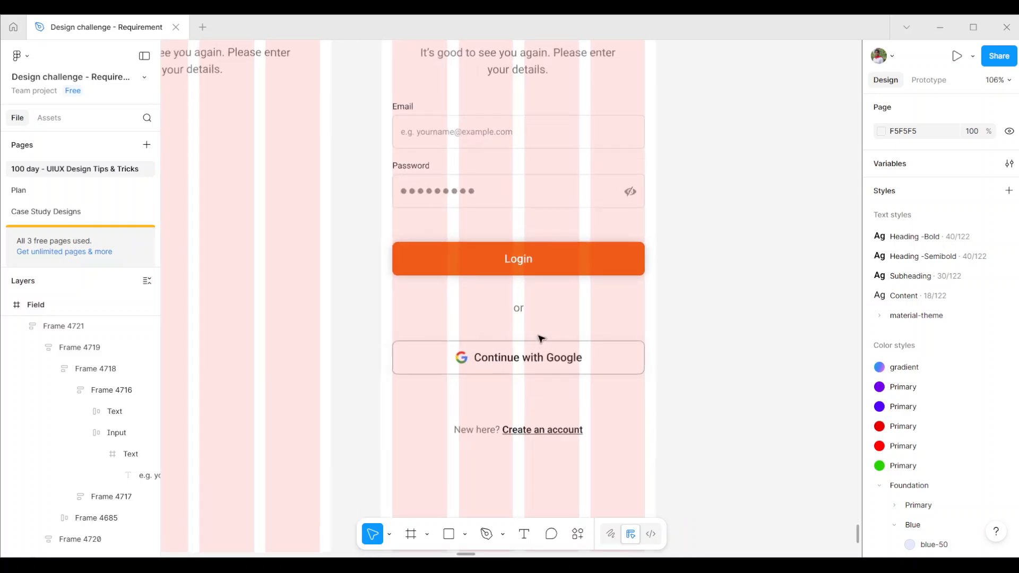
pyautogui.doubleClick(539, 260)
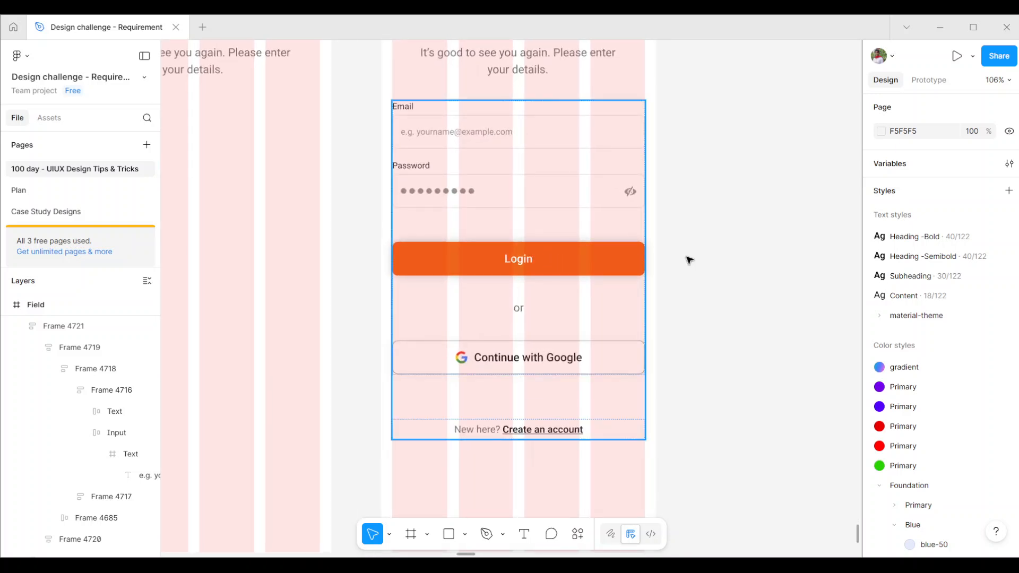
pyautogui.click(798, 257)
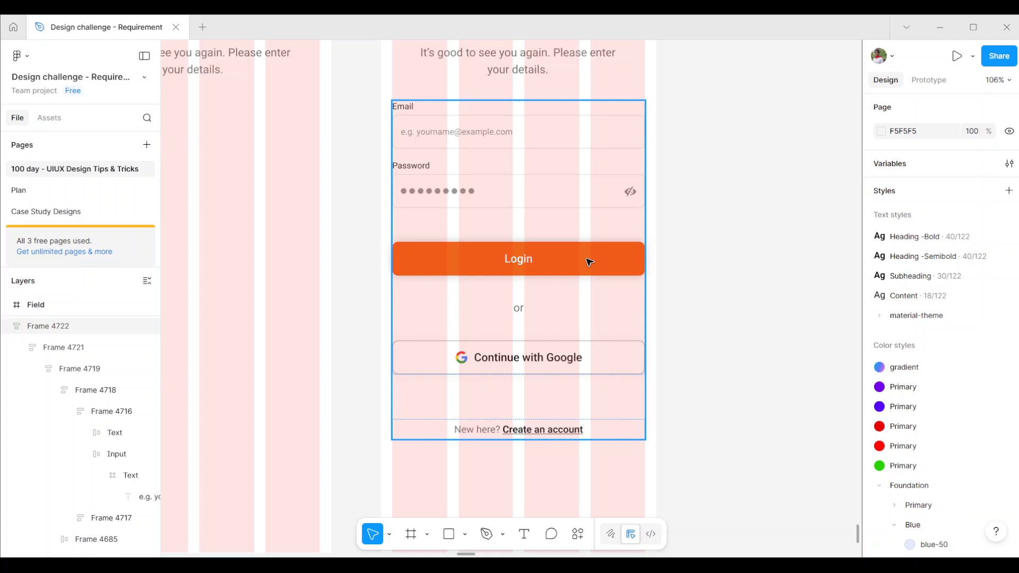
pyautogui.click(589, 262)
pyautogui.rightClick(587, 262)
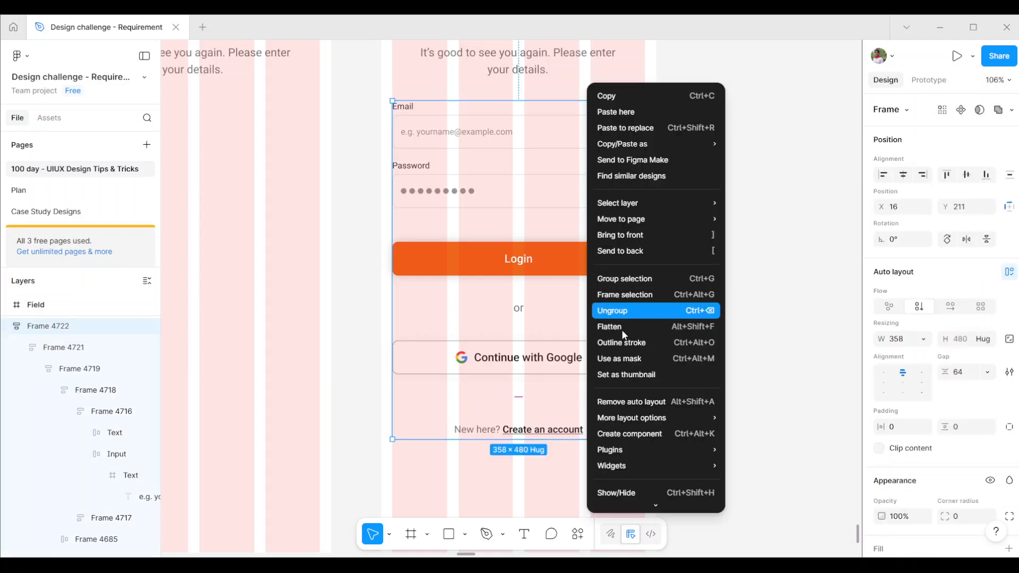
pyautogui.moveTo(645, 419)
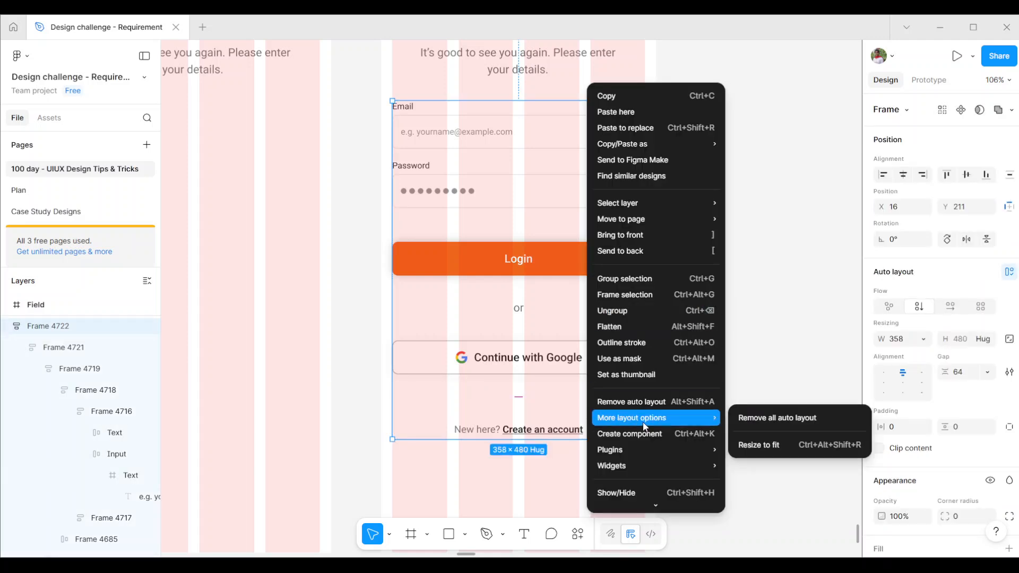
pyautogui.click(663, 402)
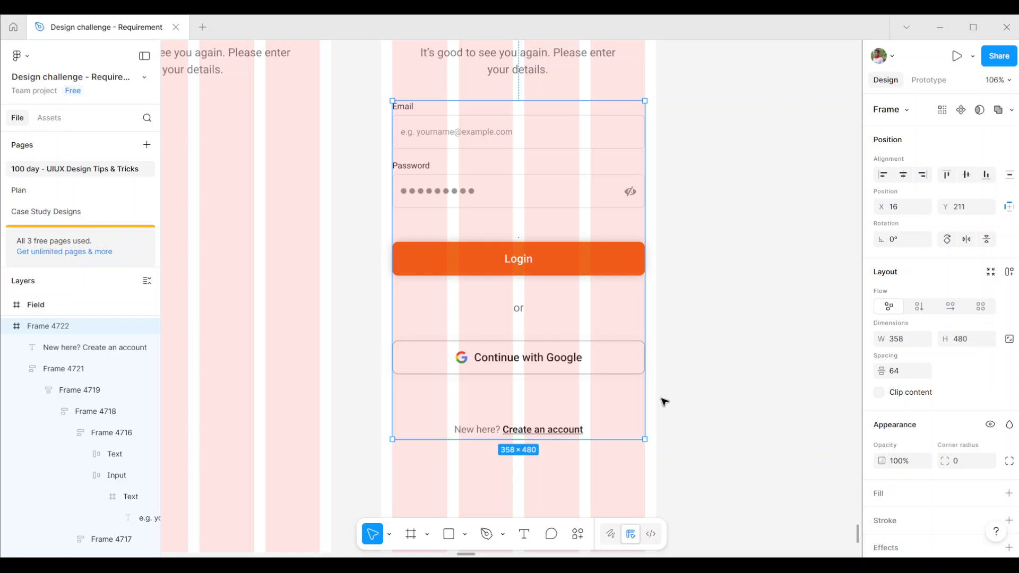
# Step: Ungroup the outer login form frame, separating the Create an account line from the rest of the form
pyautogui.rightClick(565, 272)
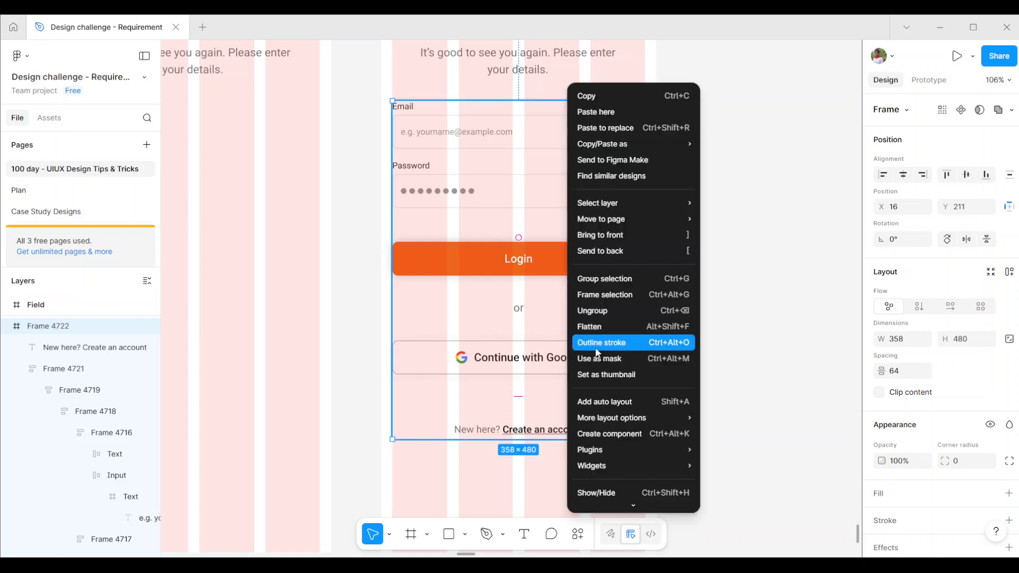
pyautogui.press('Escape')
pyautogui.click(732, 334)
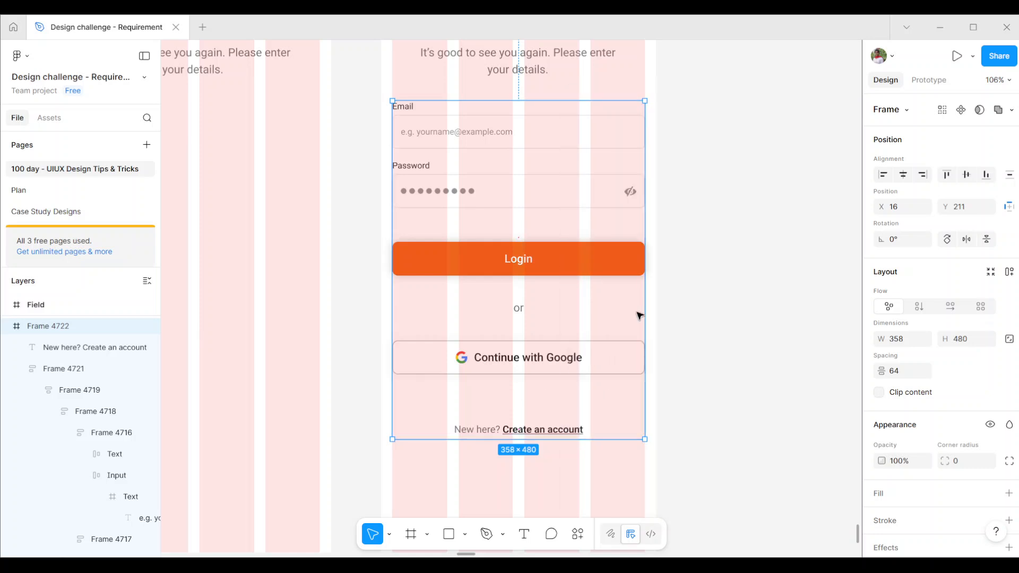
pyautogui.click(564, 272)
pyautogui.rightClick(564, 272)
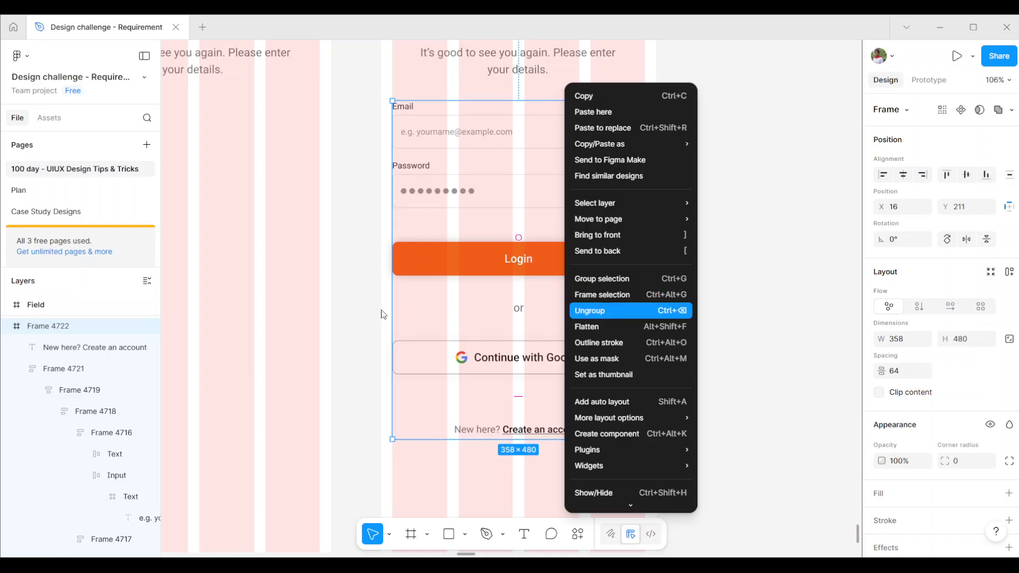
pyautogui.hotkey('ctrl', 'BackSpace')
pyautogui.press('Escape')
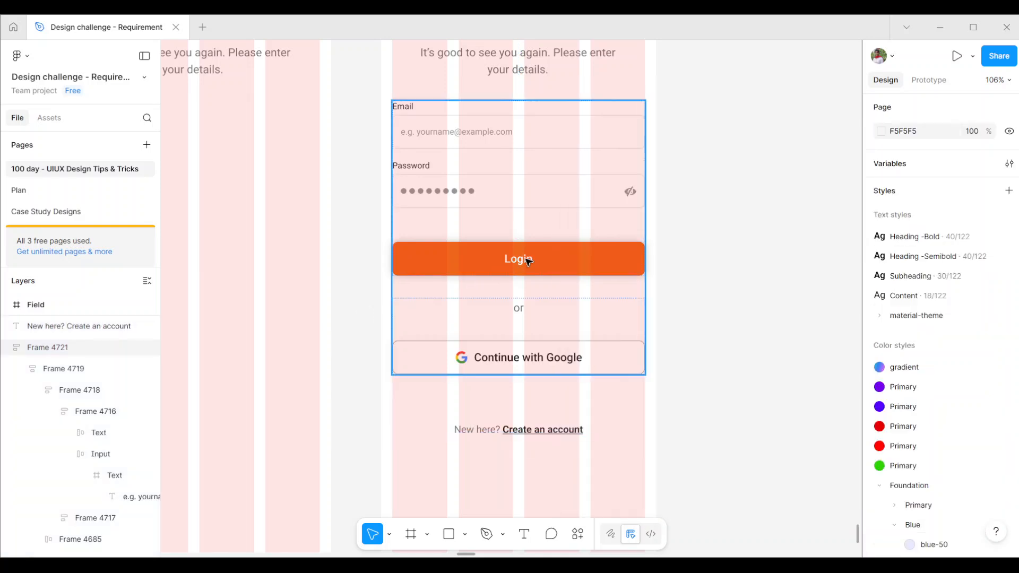
# Step: Remove auto layout from the frame holding the fields, Login button and Google button, and ungroup it
pyautogui.click(528, 261)
pyautogui.rightClick(528, 261)
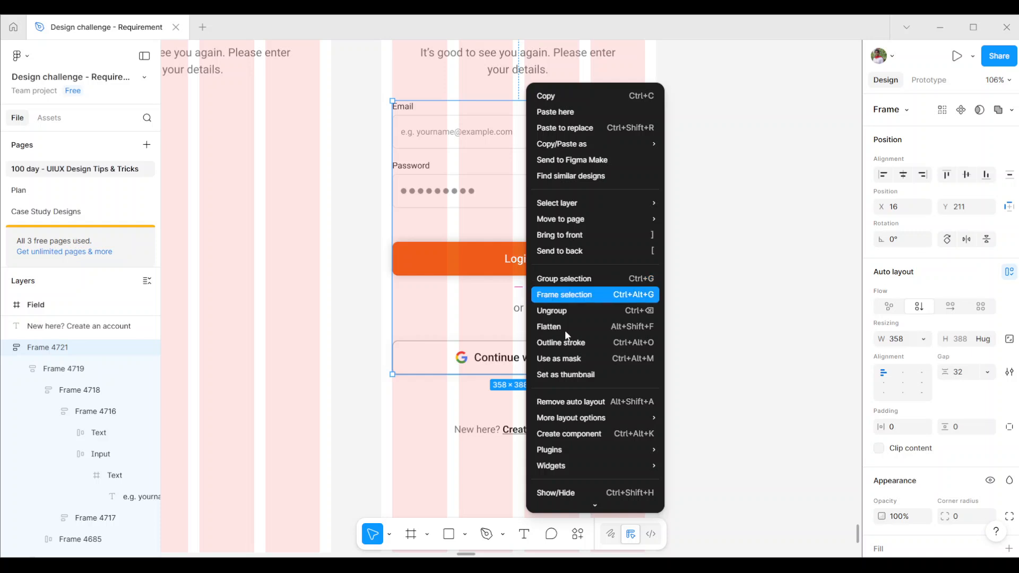
pyautogui.click(601, 410)
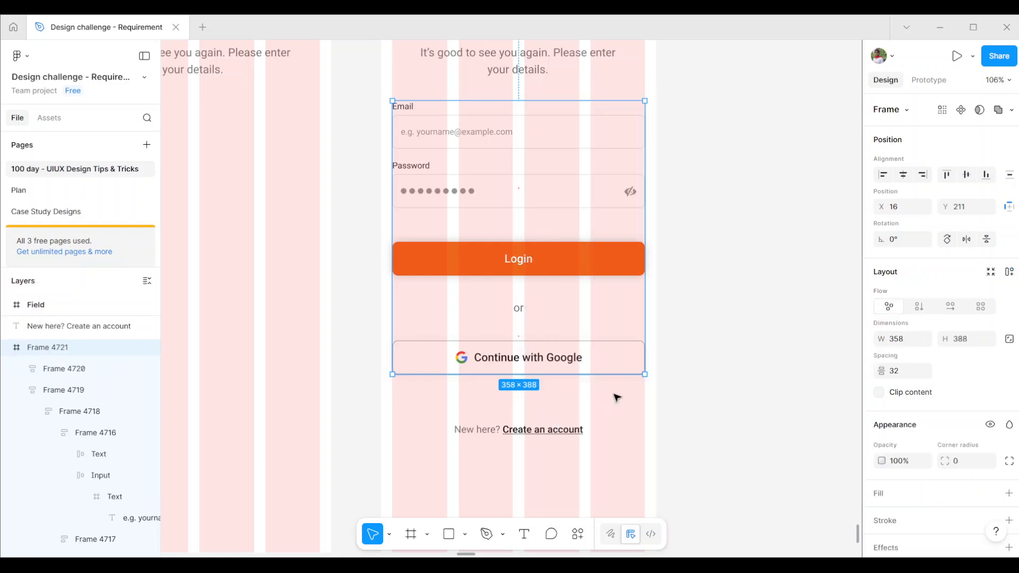
pyautogui.click(614, 398)
pyautogui.click(467, 229)
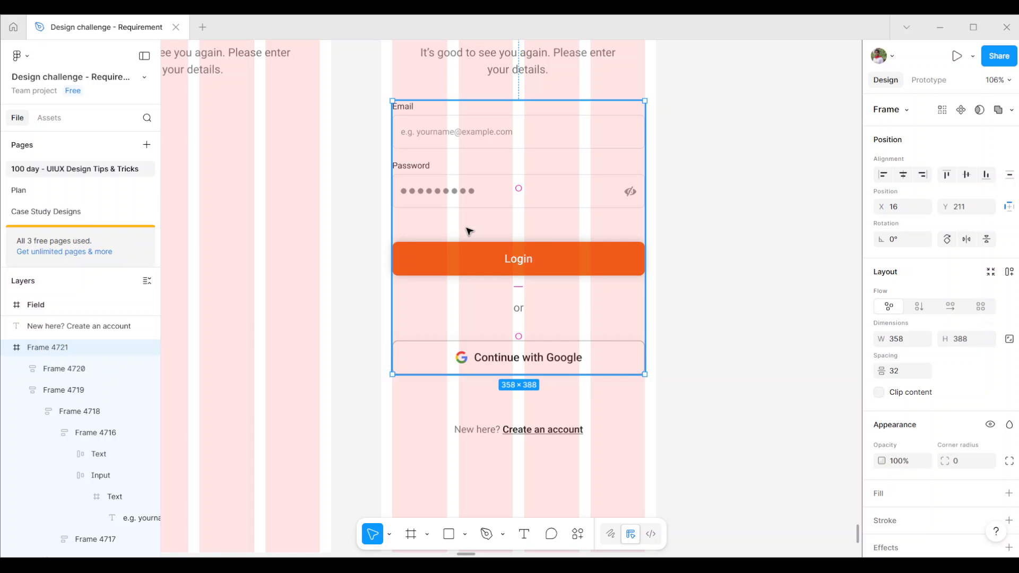
pyautogui.rightClick(468, 230)
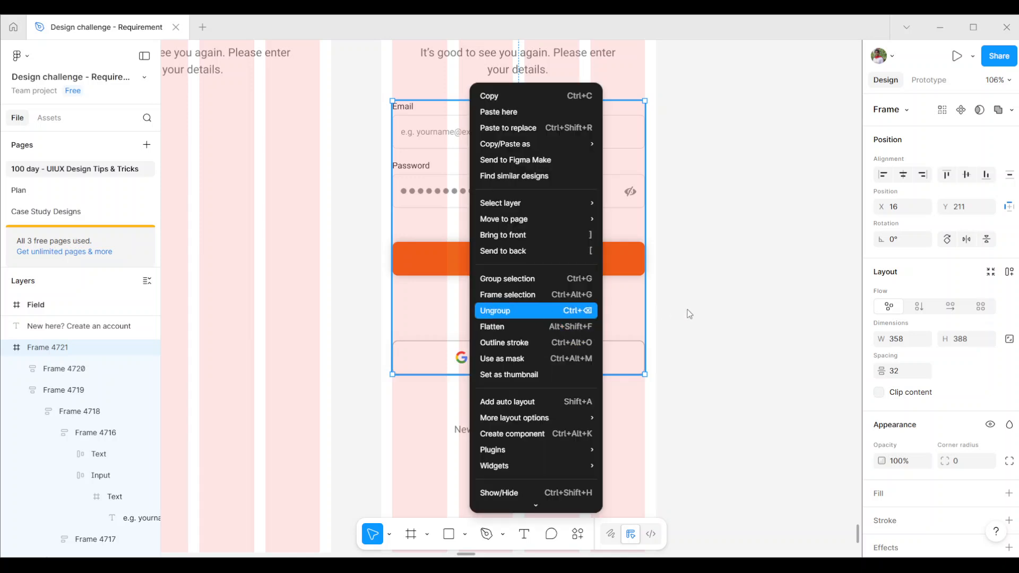
pyautogui.hotkey('ctrl', 'BackSpace')
pyautogui.click(585, 293)
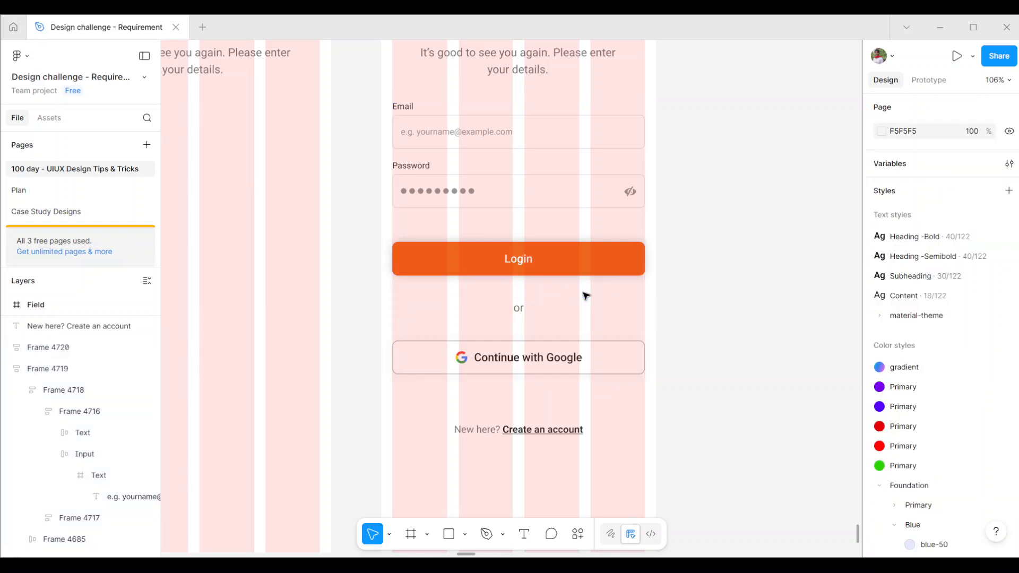
# Step: Check the separated blocks: the "or" text with the Google button, and the fields with the Login button
pyautogui.click(499, 312)
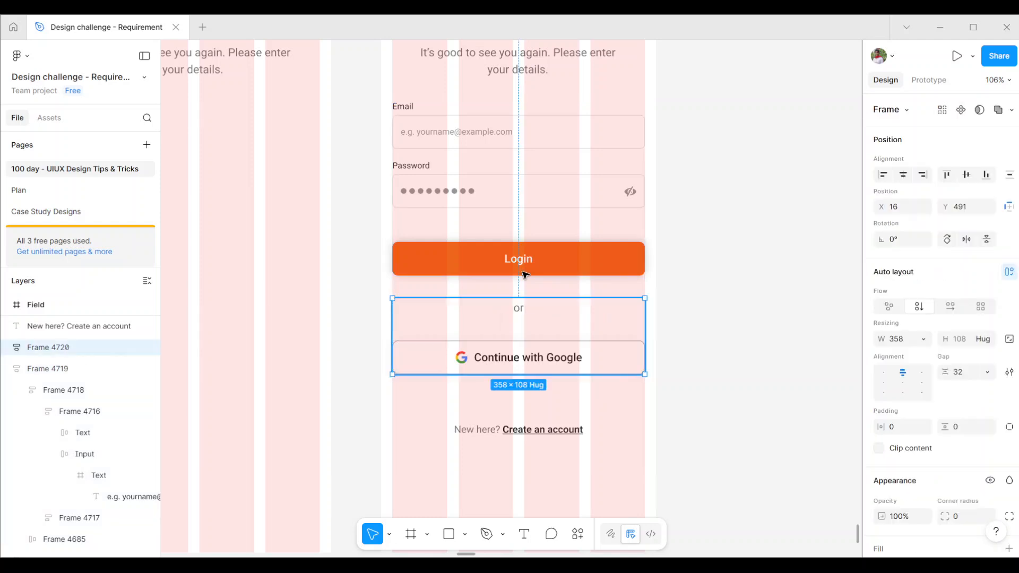
pyautogui.click(534, 271)
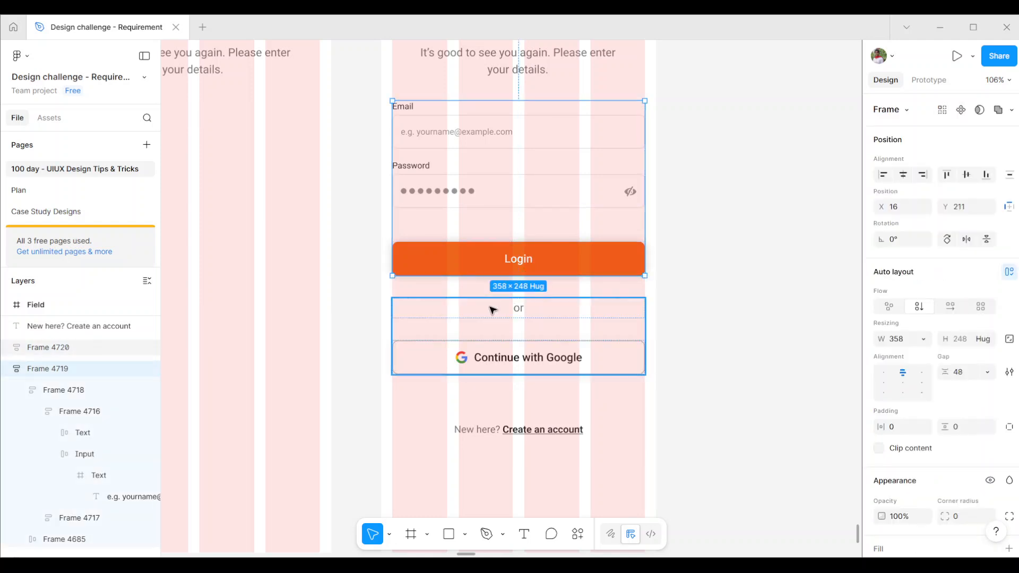
pyautogui.scroll(-4, 491, 307)
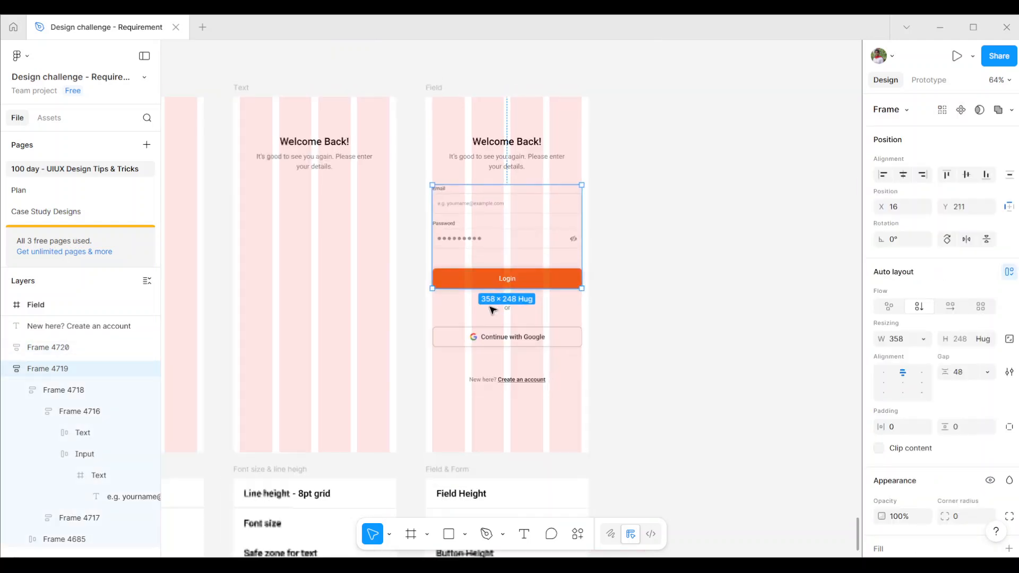
# Step: Ungroup the frame holding the "or" text and the Continue with Google button
pyautogui.rightClick(511, 325)
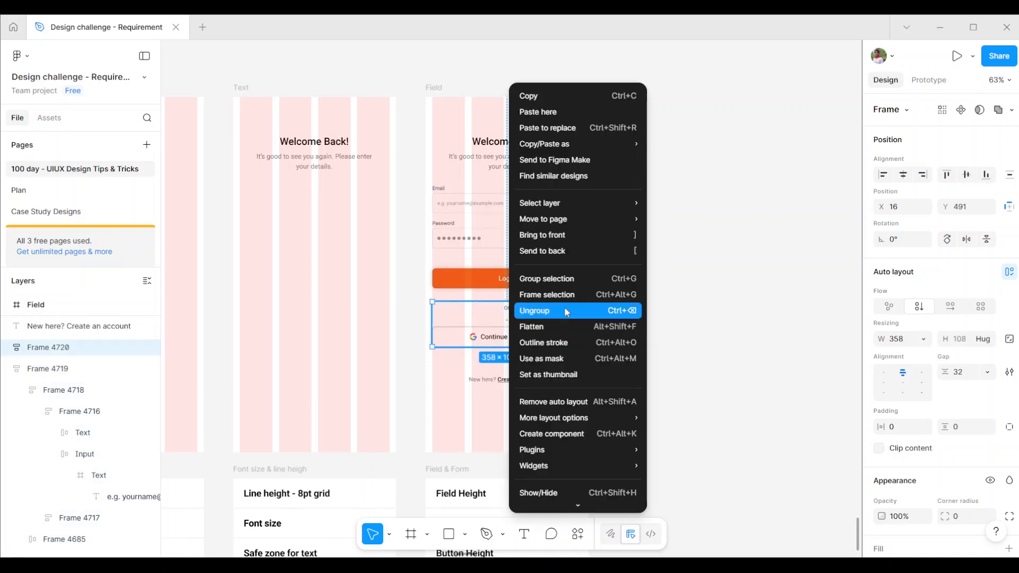
pyautogui.click(565, 308)
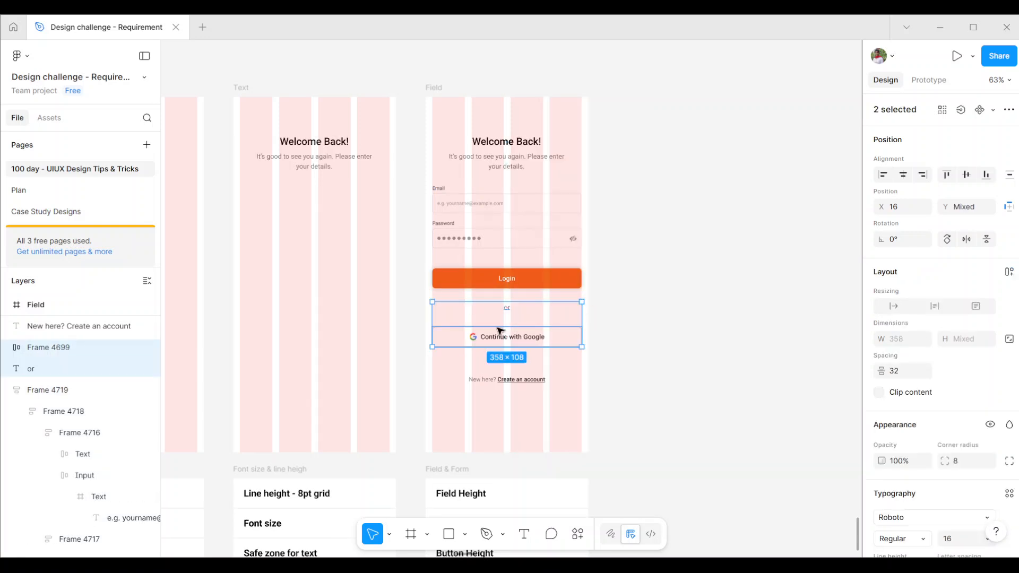
pyautogui.press('Escape')
# Step: Check the separated Google button, and measure the spacing between the "or" text and the Login button
pyautogui.scroll(5, 501, 330)
pyautogui.click(439, 353)
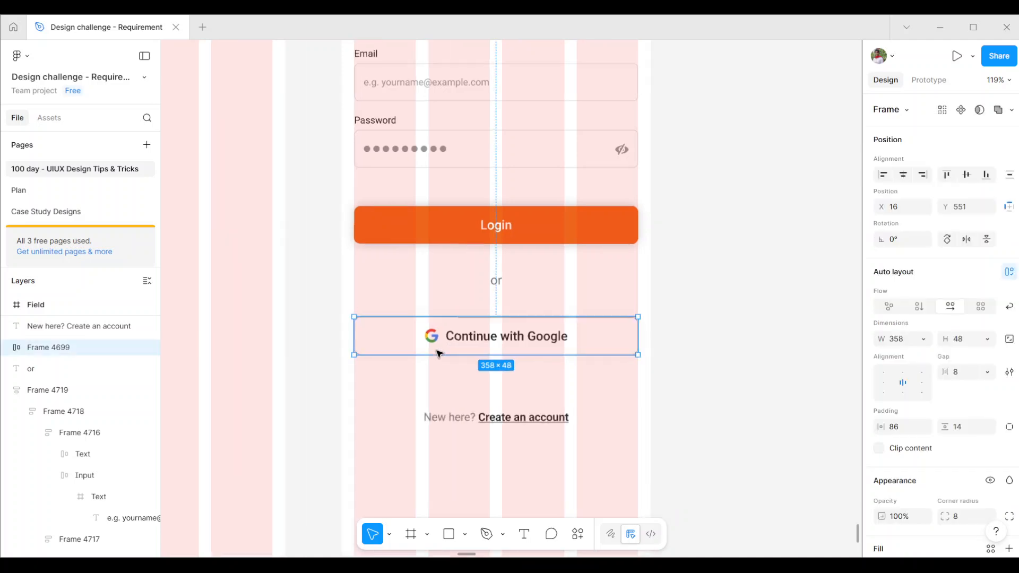
pyautogui.hscroll(1, 461, 323)
pyautogui.hscroll(2, 486, 263)
pyautogui.scroll(-1, 486, 263)
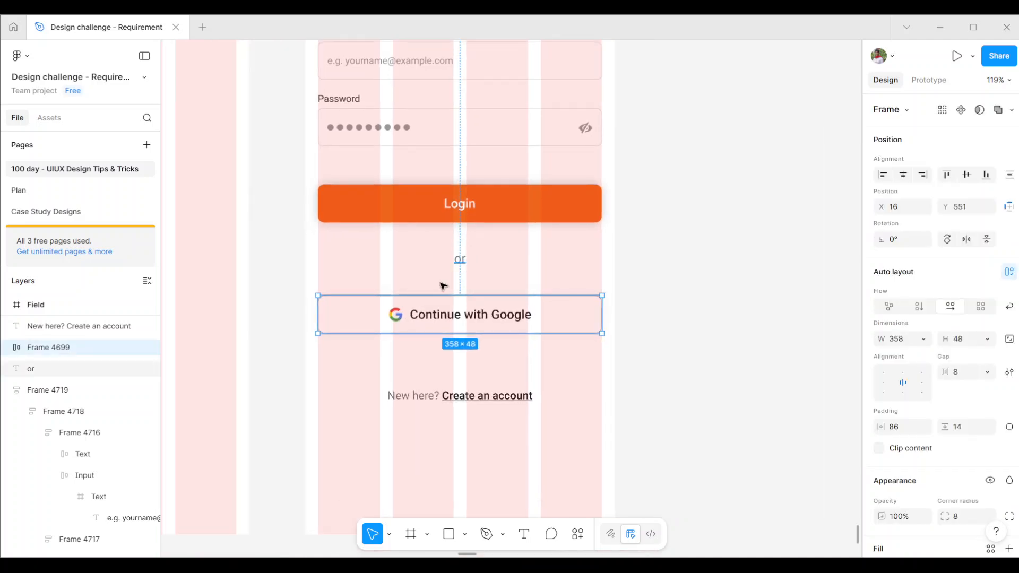
pyautogui.click(465, 254)
pyautogui.scroll(2, 455, 136)
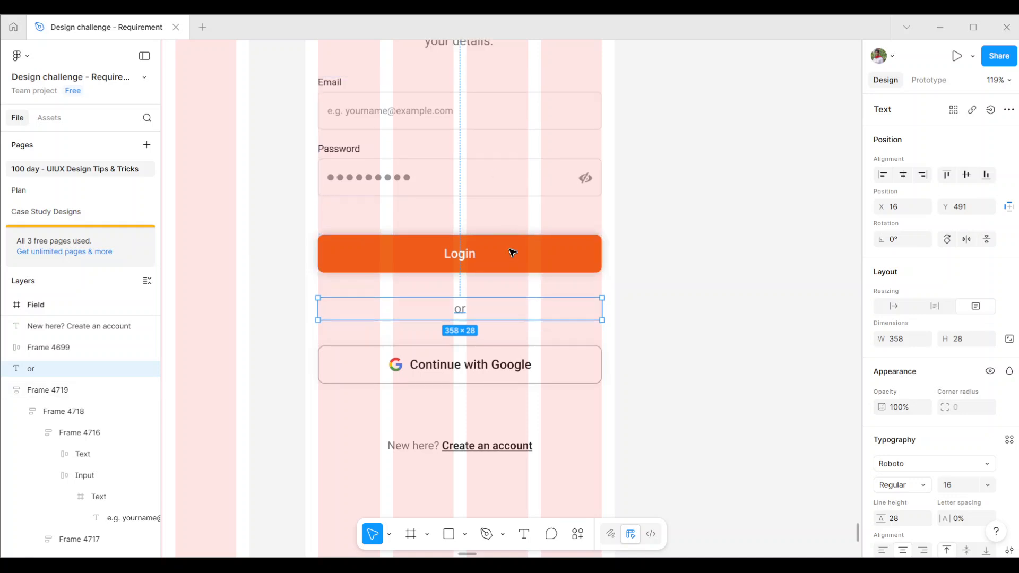
pyautogui.press('alt')
pyautogui.moveTo(480, 274)
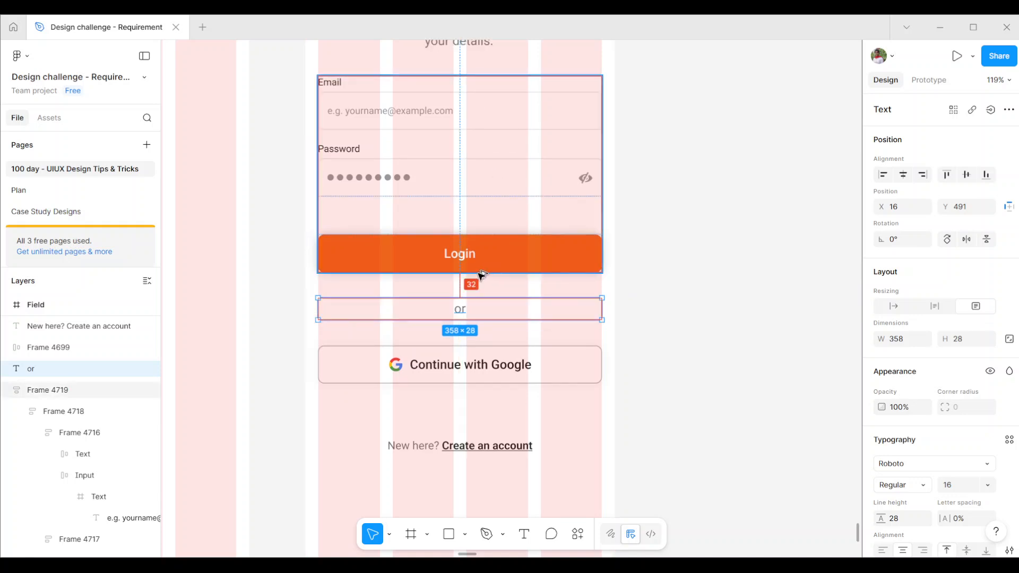
# Step: Move the "or" text up to leave an 8 px gap below the Login button
pyautogui.hotkey('shift', 'Up')
pyautogui.hotkey('shift', 'Up')
pyautogui.hotkey('shift', 'Up')
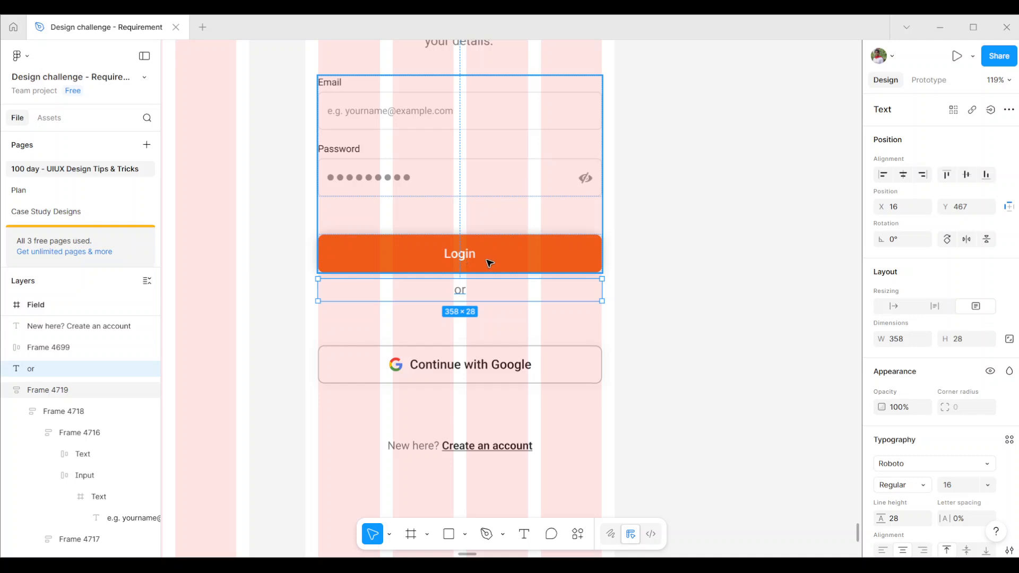
pyautogui.press('alt')
pyautogui.press('alt')
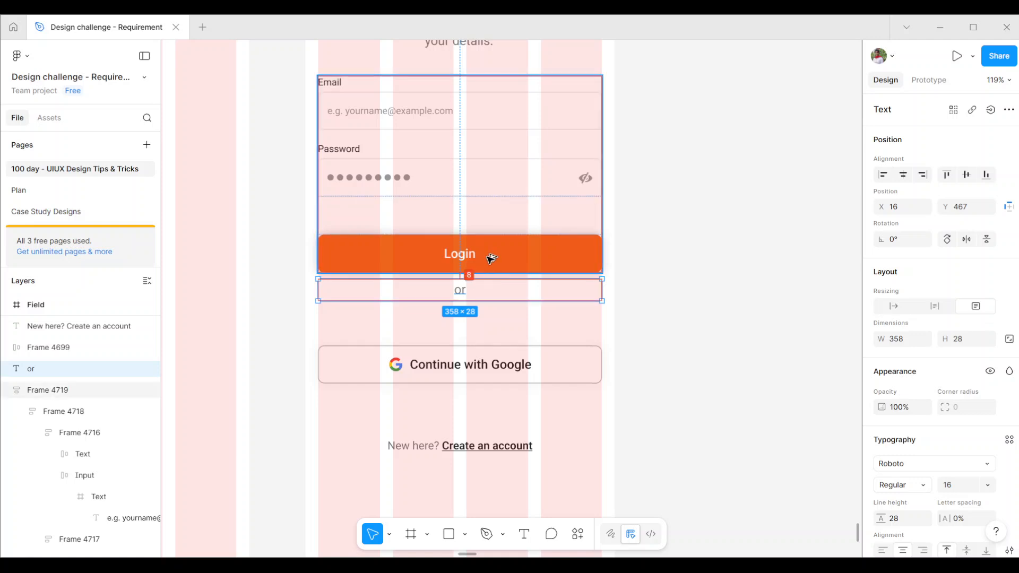
# Step: Move the "or" text back down in 8 px increments to 32 px below the Login button
pyautogui.hotkey('shift', 'Down')
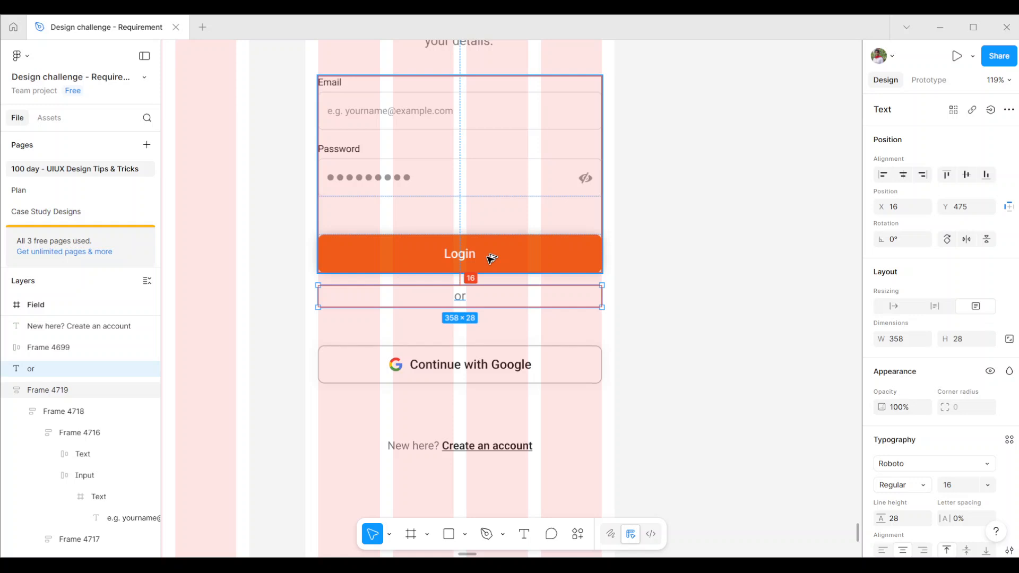
pyautogui.hotkey('shift', 'Down')
pyautogui.hotkey('shift', 'Down')
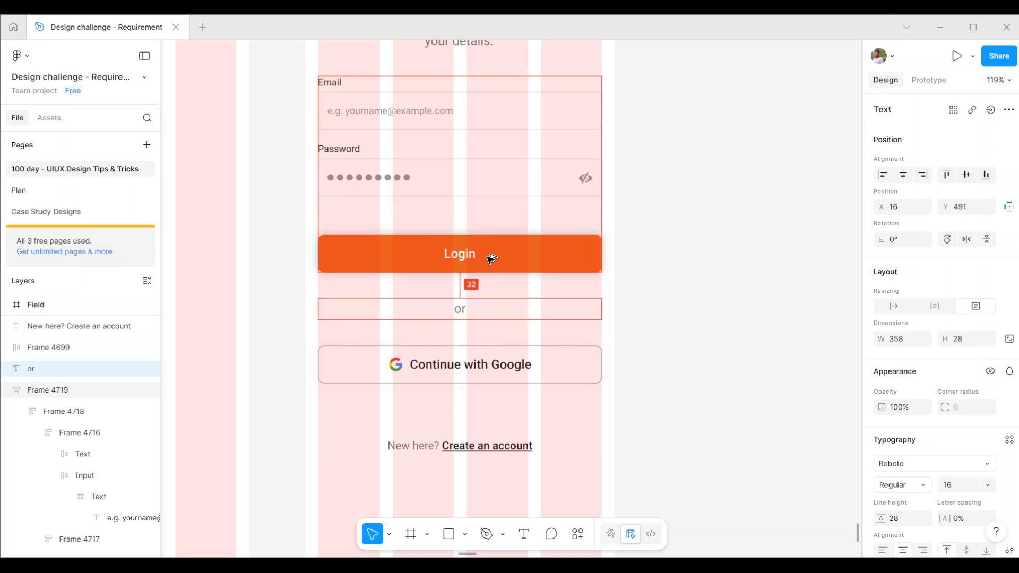
# Step: Move the Continue with Google button up to 16 px below the "or" text
pyautogui.click(418, 349)
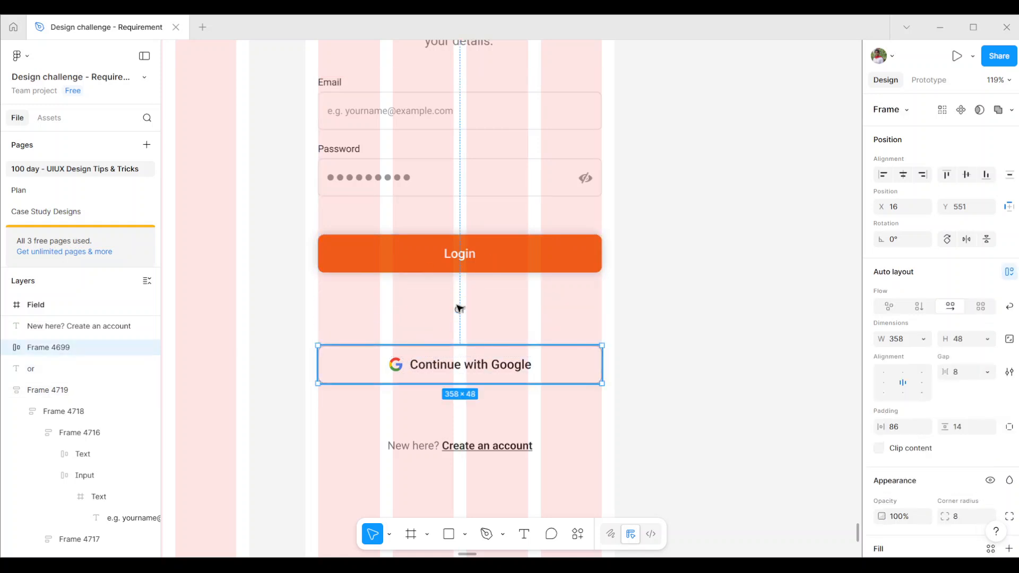
pyautogui.hotkey('shift', 'Up')
pyautogui.hotkey('shift', 'Up')
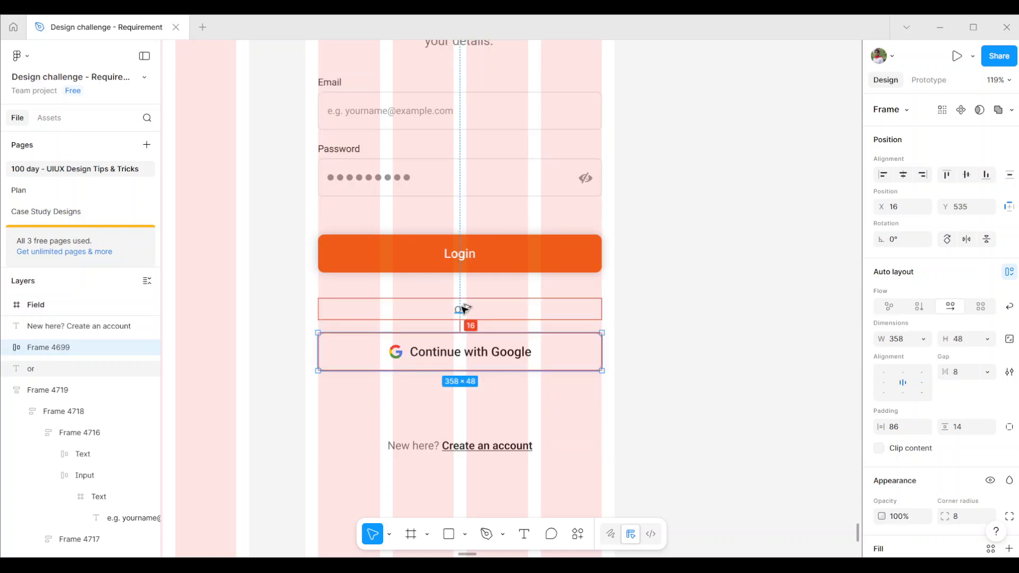
# Step: Try a 48 px gap between the "or" text and the Google button, and return the button to Y 551
pyautogui.hotkey('shift', 'Down')
pyautogui.hotkey('shift', 'Down')
pyautogui.hotkey('shift', 'Down')
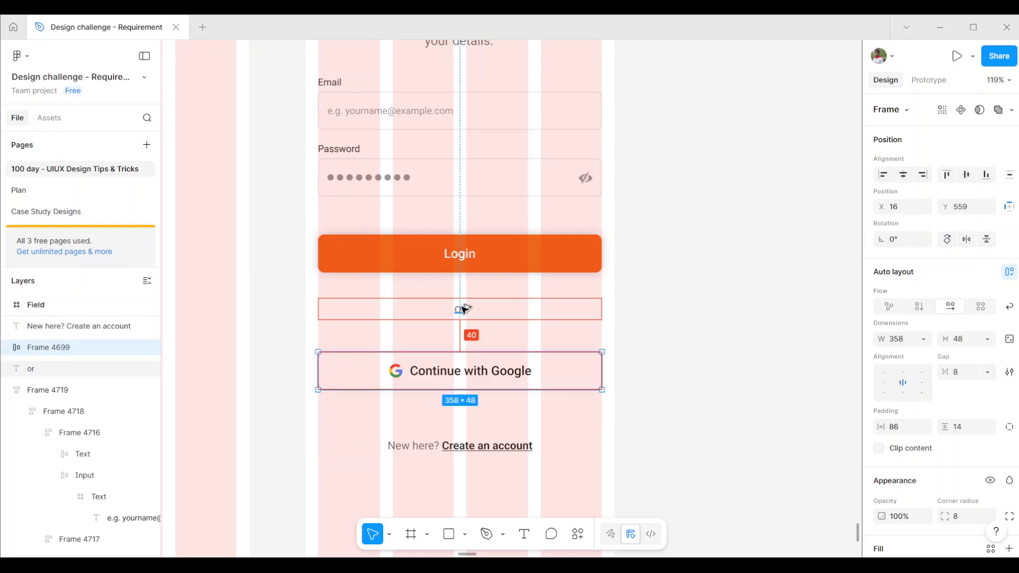
pyautogui.hotkey('shift', 'Down')
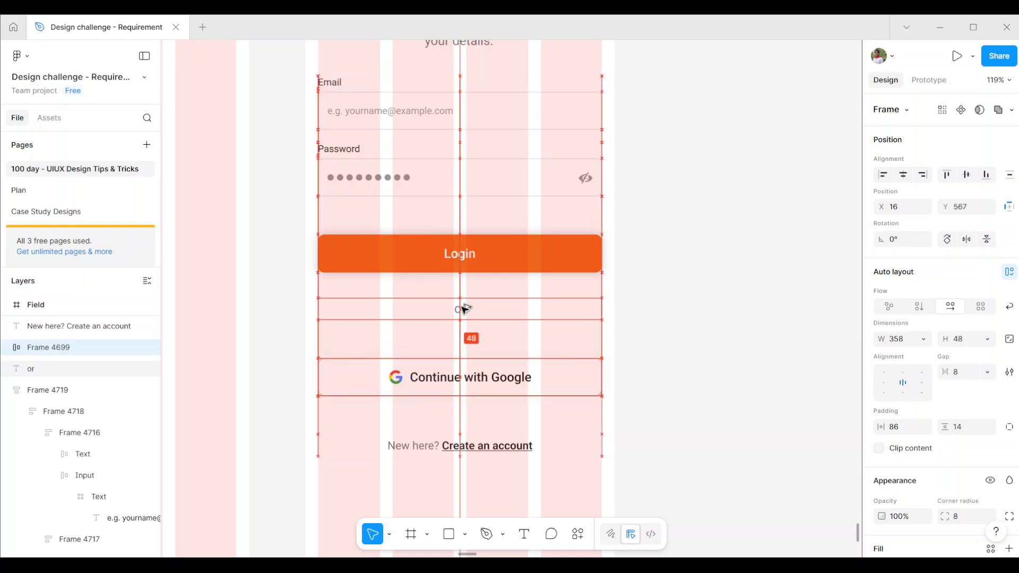
pyautogui.hotkey('shift', 'Up')
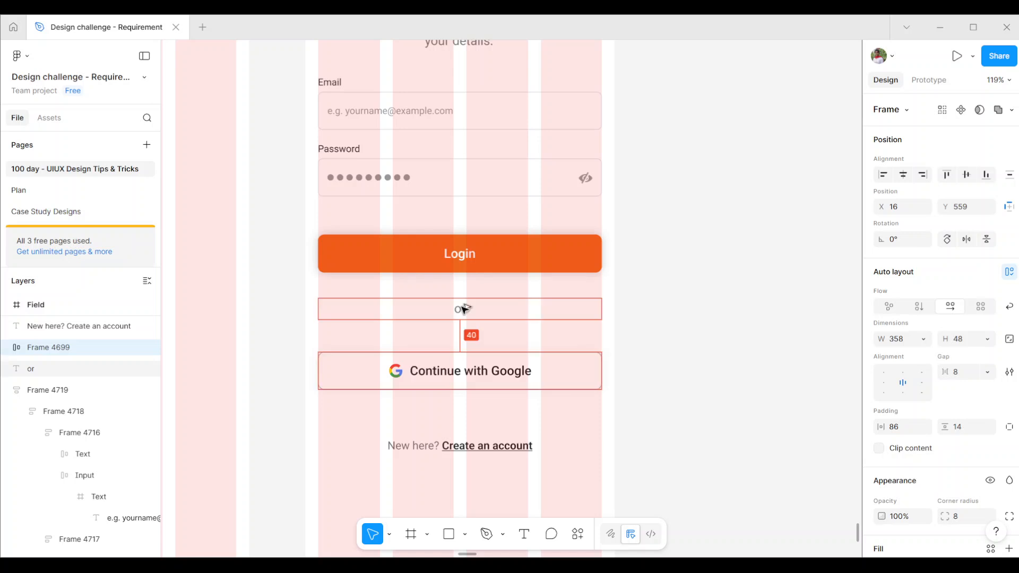
pyautogui.hotkey('shift', 'Up')
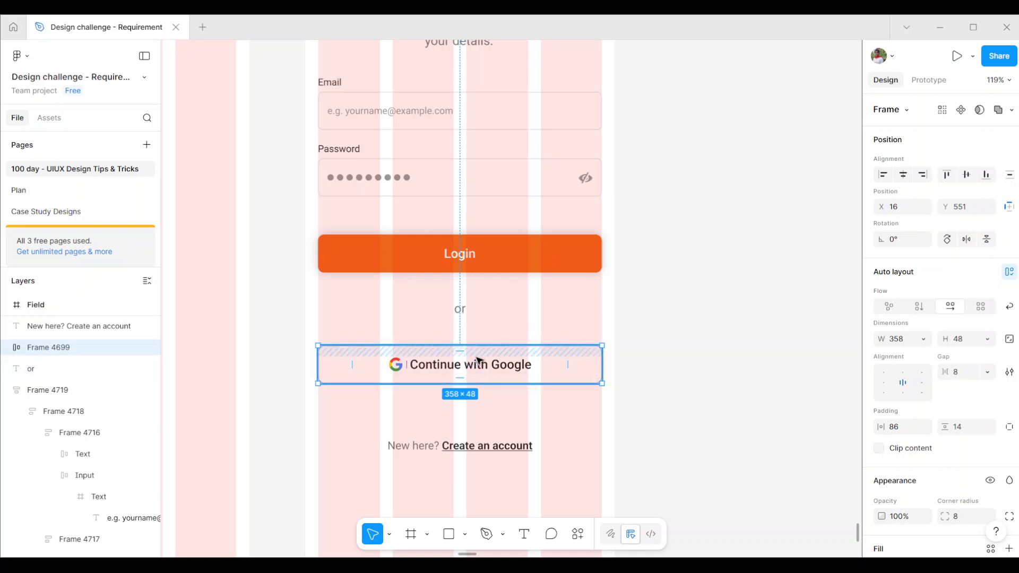
# Step: Pull the Google button out of the Field frame onto the canvas and return it to its place below "or"
pyautogui.moveTo(474, 363); pyautogui.dragTo(619, 349)
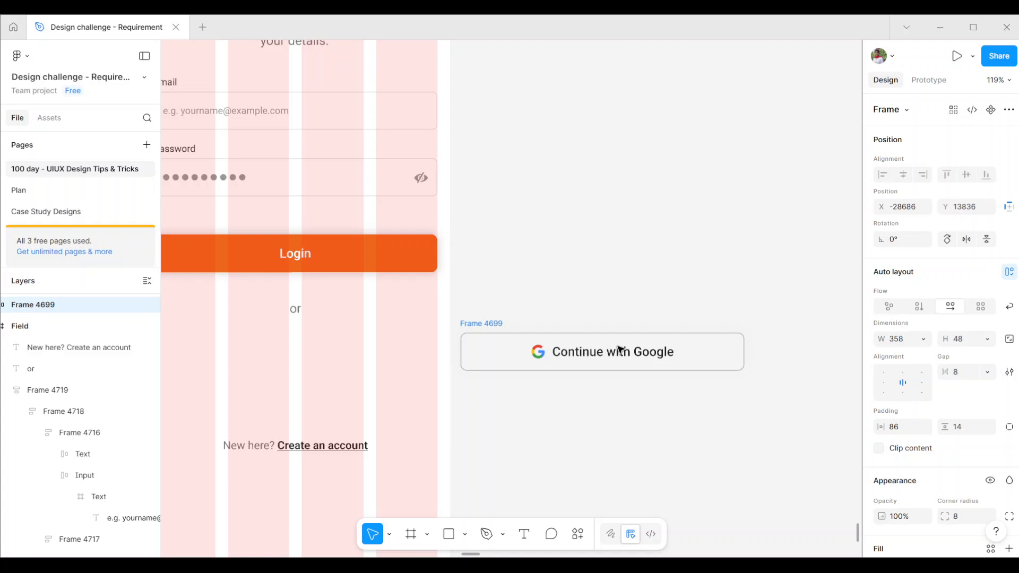
pyautogui.hscroll(-3, 655, 306)
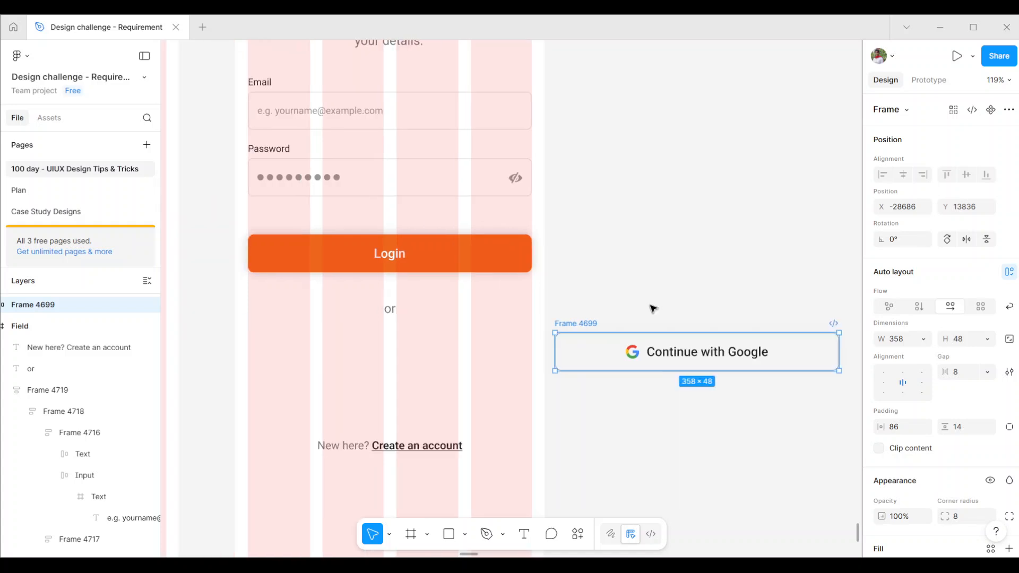
pyautogui.moveTo(558, 327); pyautogui.dragTo(420, 309)
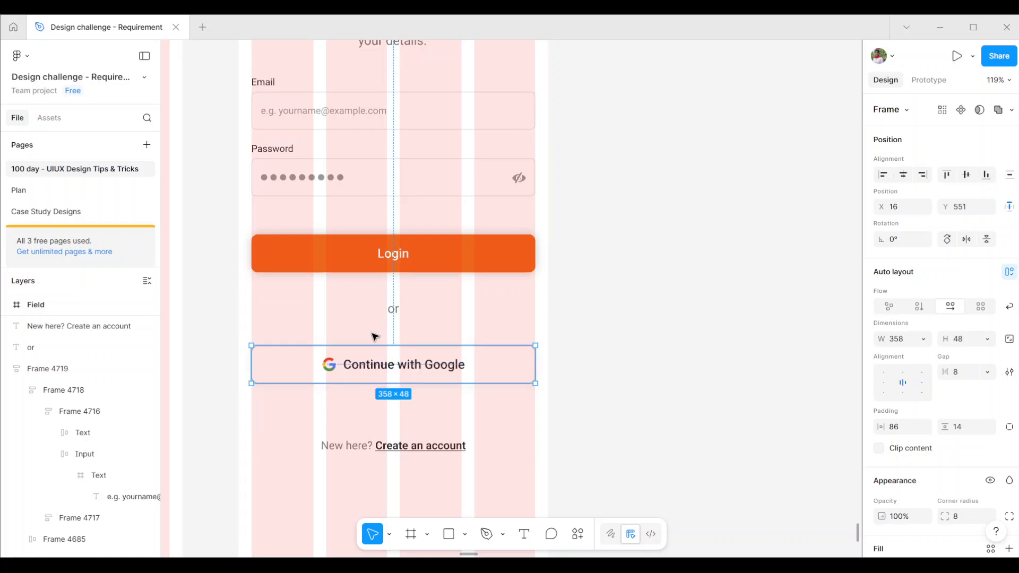
# Step: Nudge the Google button up 8 px to leave a 24 px gap below the "or" text
pyautogui.press('alt')
pyautogui.press('Up')
pyautogui.press('Up')
pyautogui.press('Up')
pyautogui.press('Up')
pyautogui.press('Up')
pyautogui.press('Up')
pyautogui.press('Up')
pyautogui.press('Up')
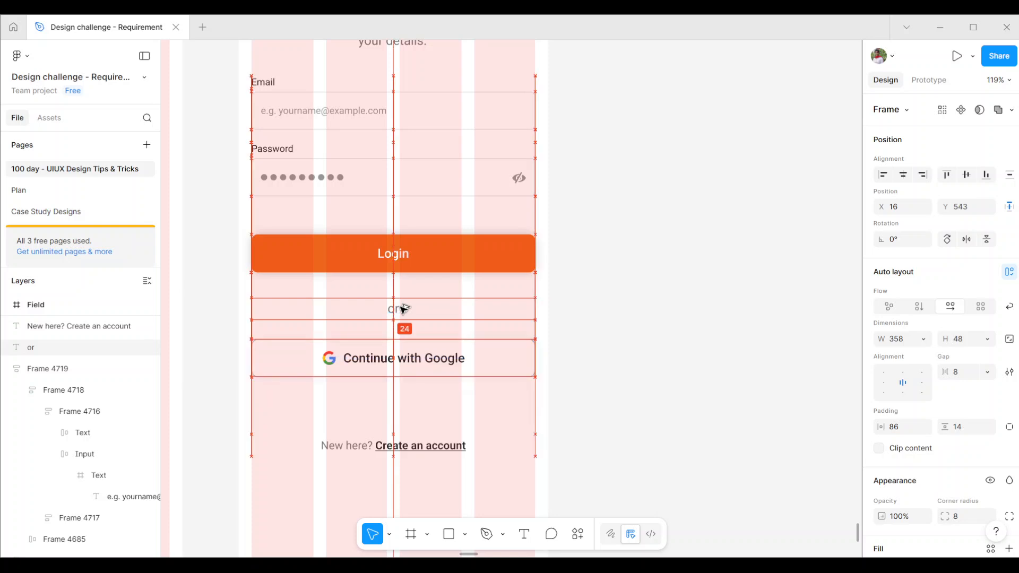
# Step: Nudge the Google button further up until it is 8 px below the "or" text
pyautogui.hotkey('shift', 'Up')
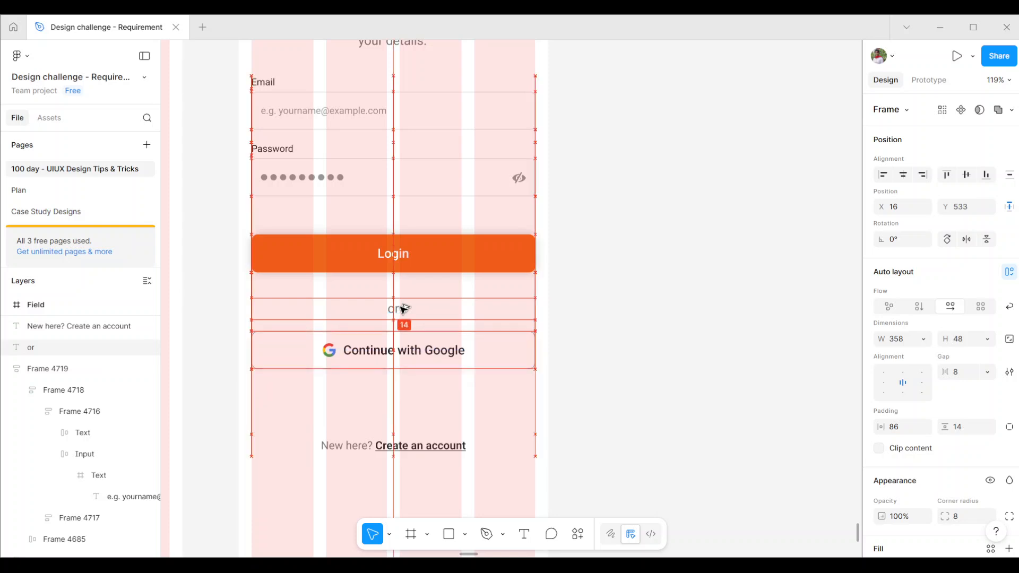
pyautogui.press('Up')
pyautogui.press('Up')
pyautogui.press('Up')
pyautogui.press('Up')
pyautogui.press('Up')
pyautogui.press('Up')
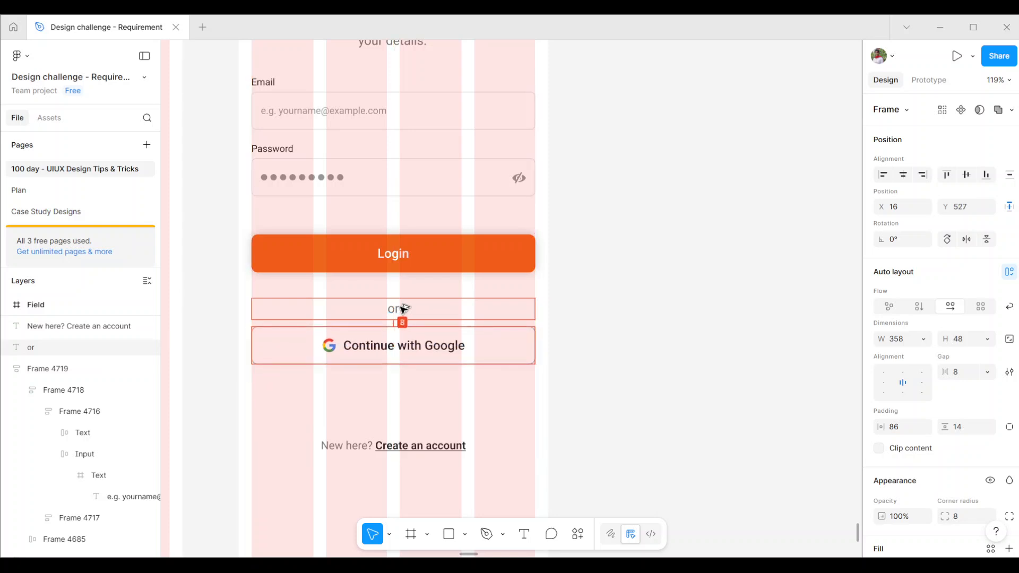
# Step: Move the Google button back down 24 px to Y 551
pyautogui.hotkey('shift', 'Down')
pyautogui.hotkey('shift', 'Down')
pyautogui.press('Down')
pyautogui.press('Down')
pyautogui.press('Down')
pyautogui.press('Down')
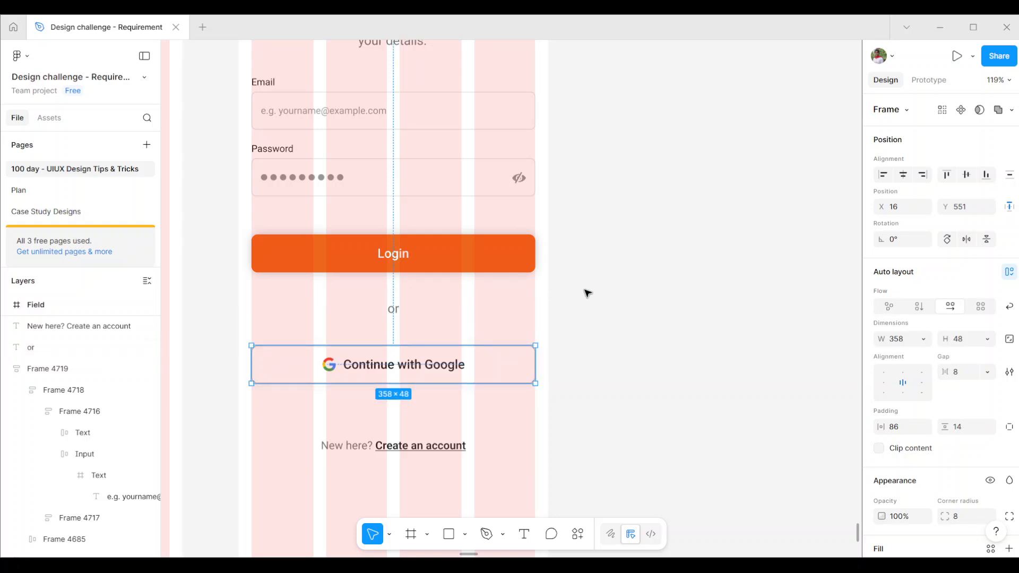
# Step: Check the spacing between the Create an account line and the Google button, and clear the selection
pyautogui.scroll(-2, 587, 292)
pyautogui.hscroll(-2, 587, 292)
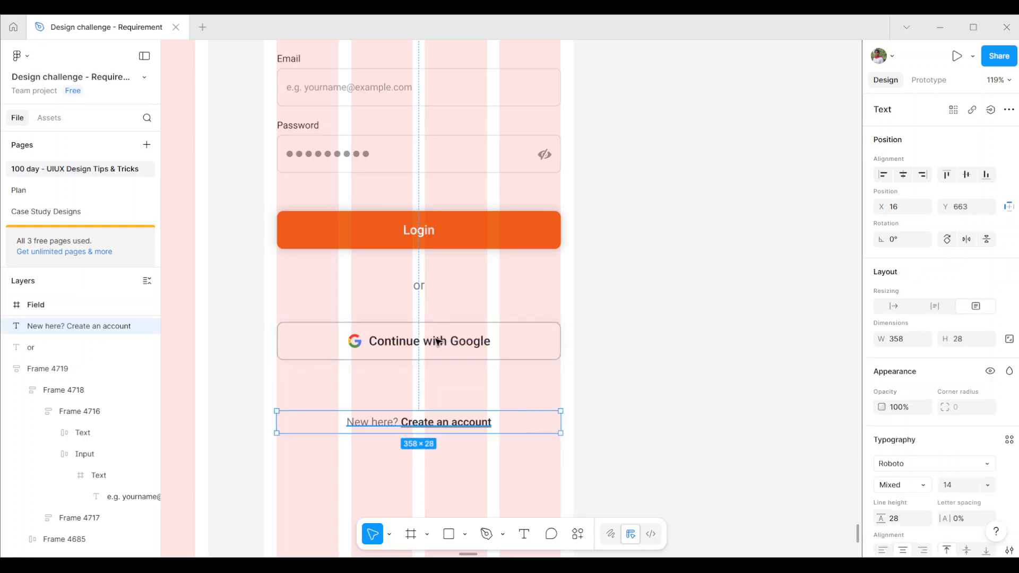
pyautogui.press('alt')
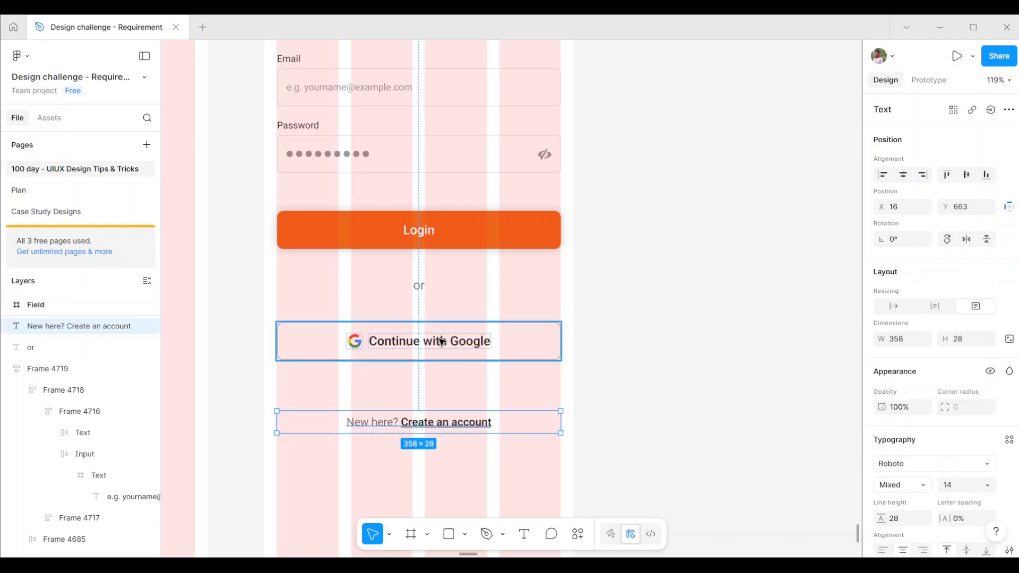
pyautogui.keyDown('ctrl'); pyautogui.scroll(-5, 597, 335); pyautogui.keyUp('ctrl')
pyautogui.click(650, 316)
pyautogui.hscroll(-2, 650, 315)
pyautogui.scroll(-1, 650, 315)
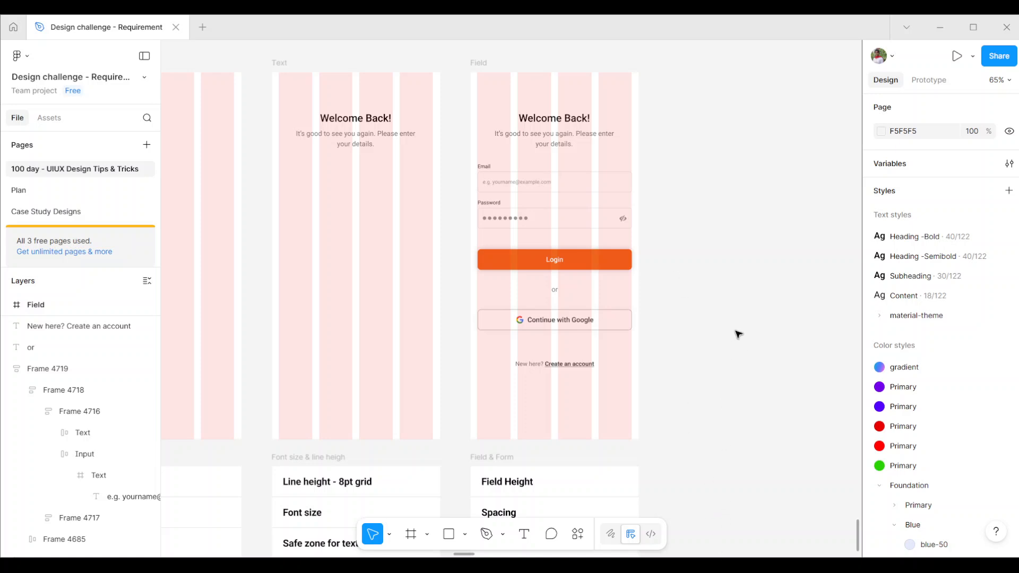
# Step: Hide the layout guides on all the screens
pyautogui.scroll(-3, 738, 333)
pyautogui.hscroll(-1, 738, 333)
pyautogui.hotkey('ctrl', 'shift', '4')
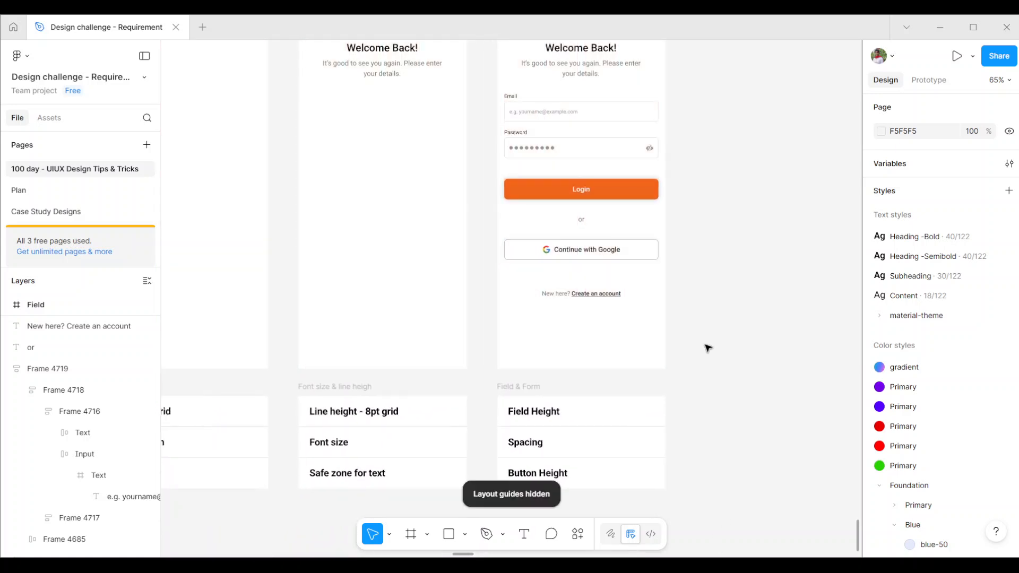
# Step: Review the three screens together with the layout, font size and field guideline lists beneath them
pyautogui.scroll(-1, 555, 444)
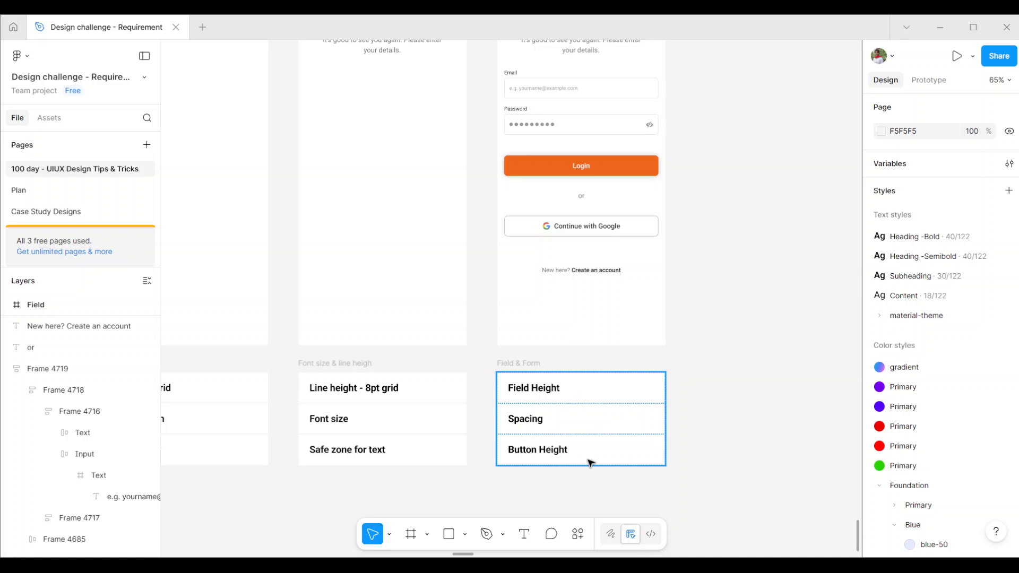
pyautogui.scroll(-3, 674, 455)
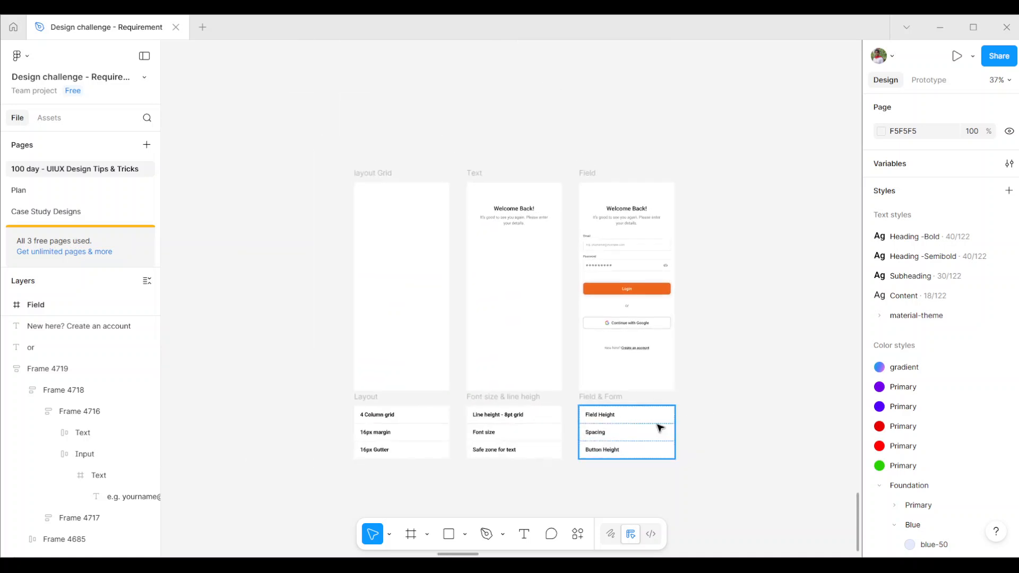
pyautogui.scroll(2, 660, 426)
pyautogui.scroll(1, 660, 427)
pyautogui.hscroll(-1, 660, 428)
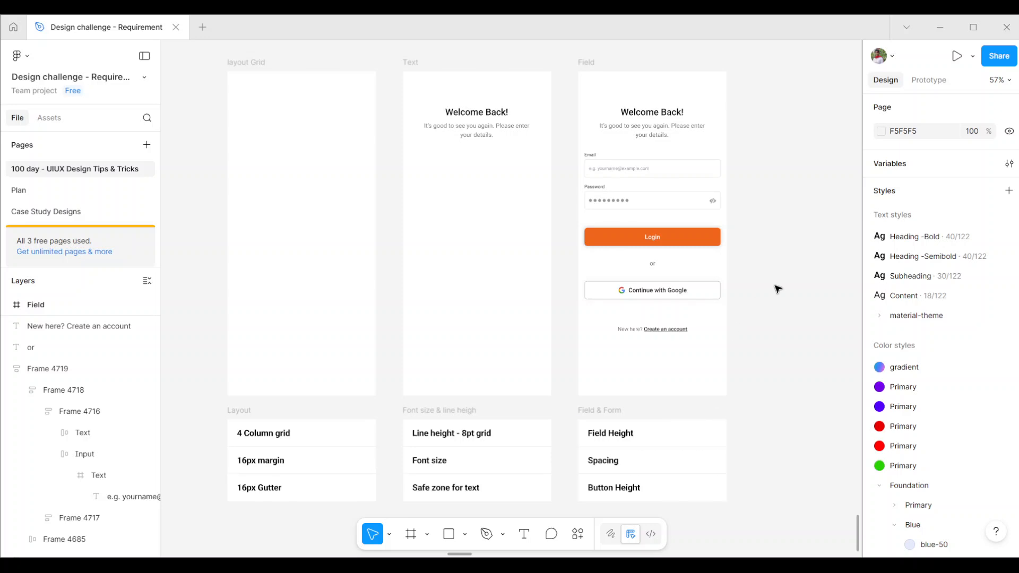
pyautogui.scroll(-1, 778, 287)
pyautogui.hscroll(-1, 777, 288)
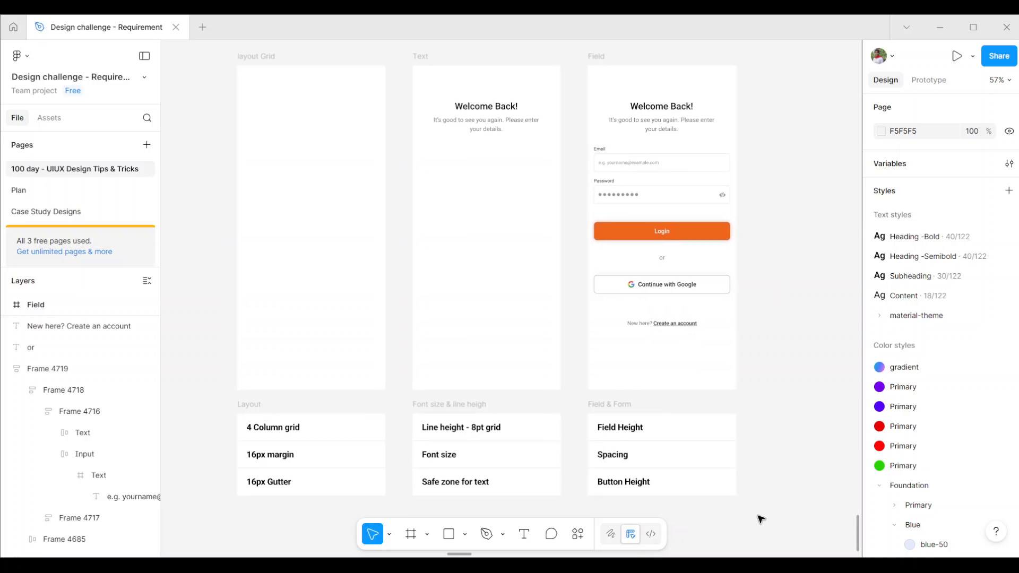